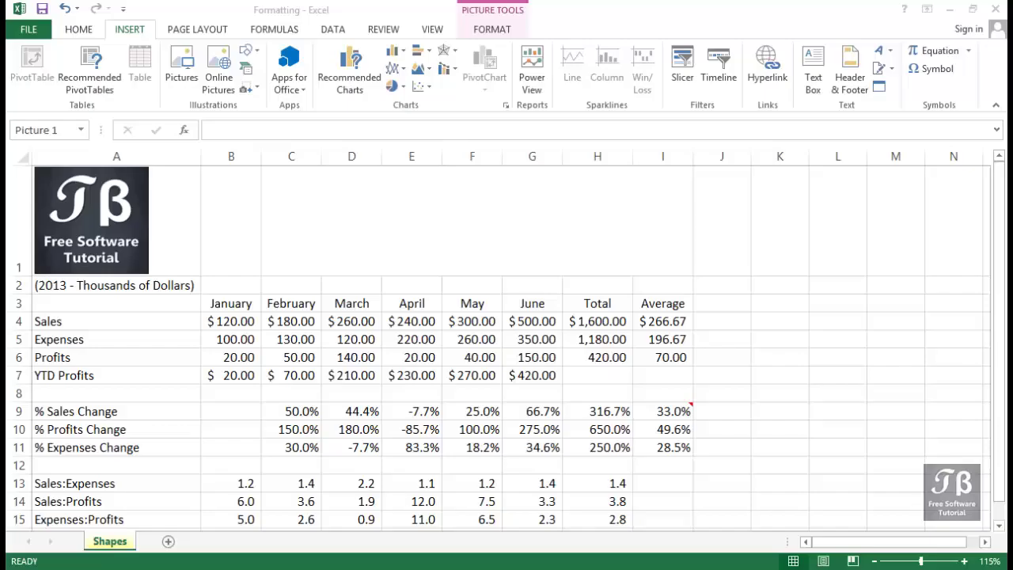
# Step: Insert the BambooSlicker picture from the Exer folder at the merged cell C1 spanning columns C to I
pyautogui.click(213, 248)
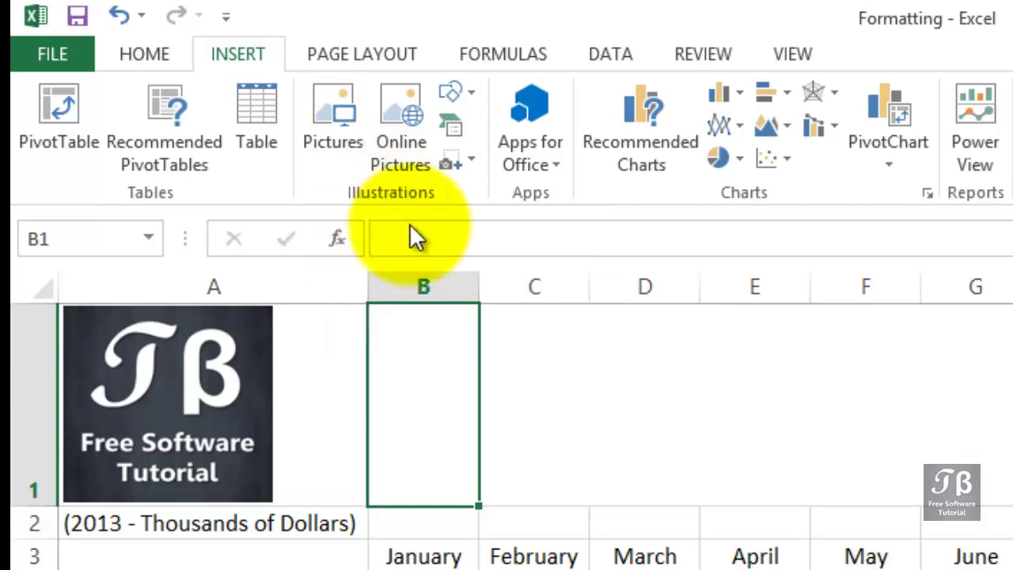
pyautogui.click(542, 334)
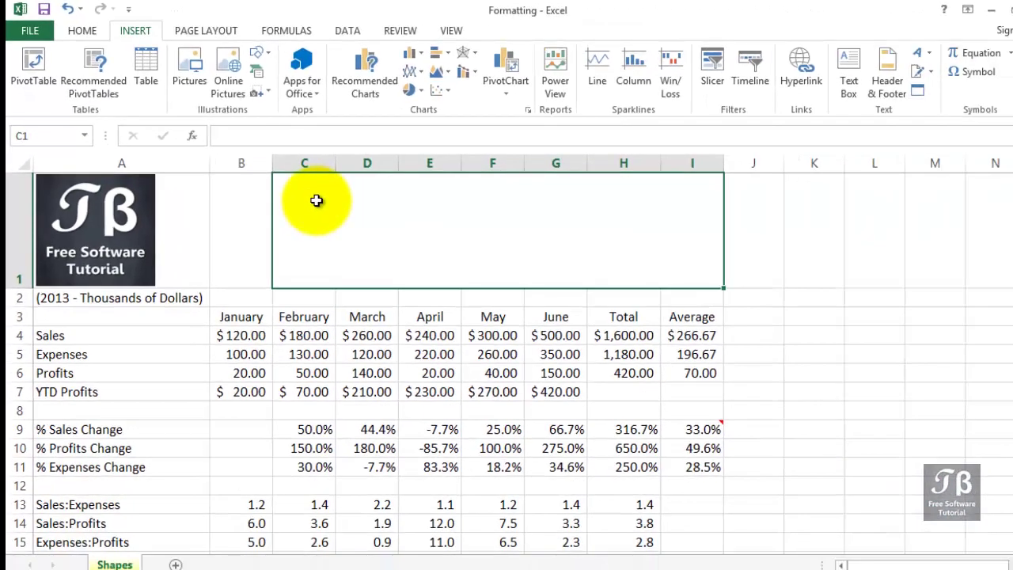
pyautogui.click(191, 82)
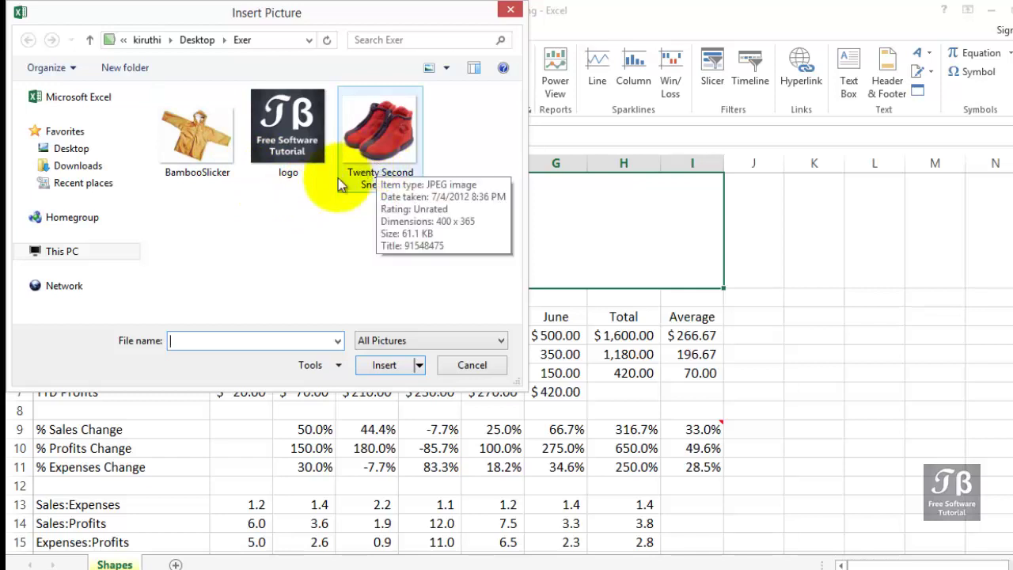
pyautogui.moveTo(215, 163)
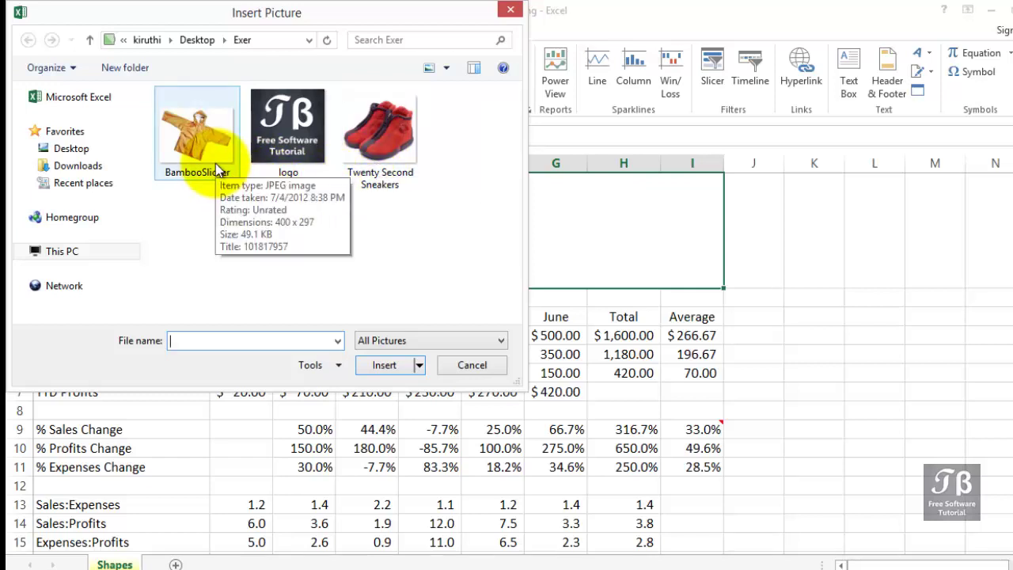
pyautogui.doubleClick(214, 160)
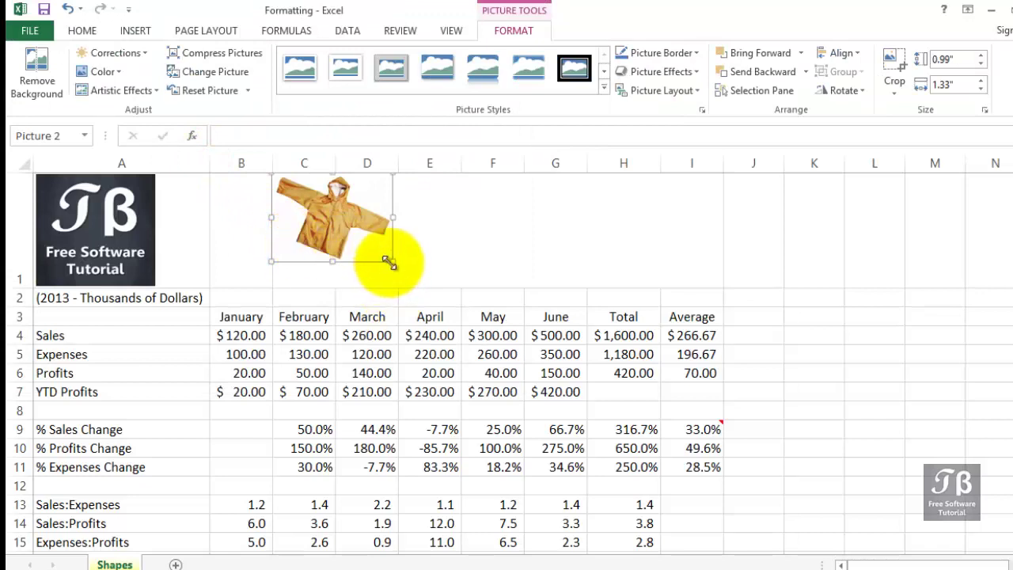
# Step: Enlarge the raincoat picture proportionally to about 1.3 by 1.75 inches and move it beside the table over columns K to M
pyautogui.moveTo(391, 262); pyautogui.dragTo(429, 286)
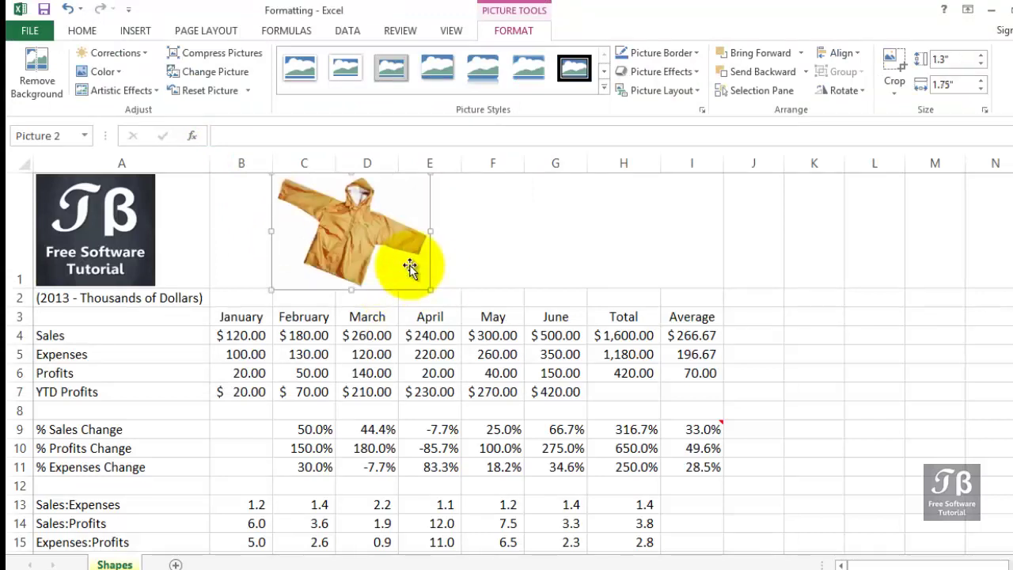
pyautogui.moveTo(363, 239); pyautogui.dragTo(826, 237)
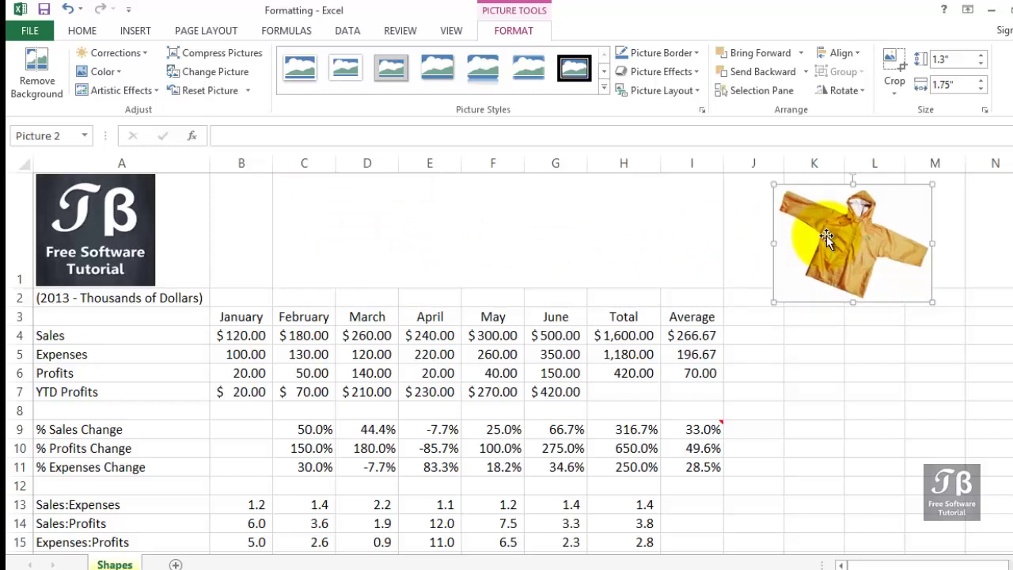
pyautogui.click(827, 355)
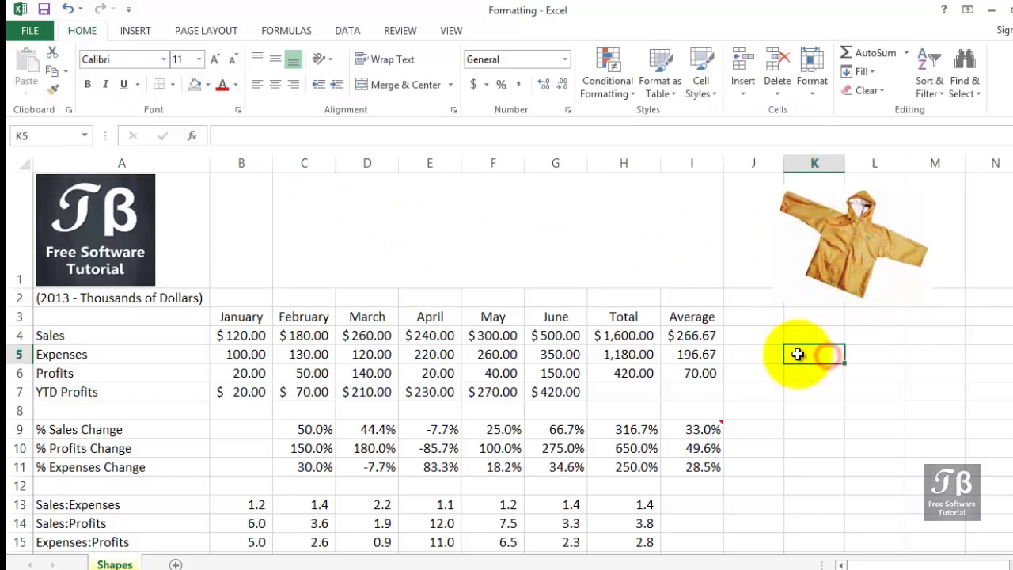
# Step: Insert a second copy of the logo picture and shrink it proportionally to about 1.26 inches square in row 1
pyautogui.click(145, 35)
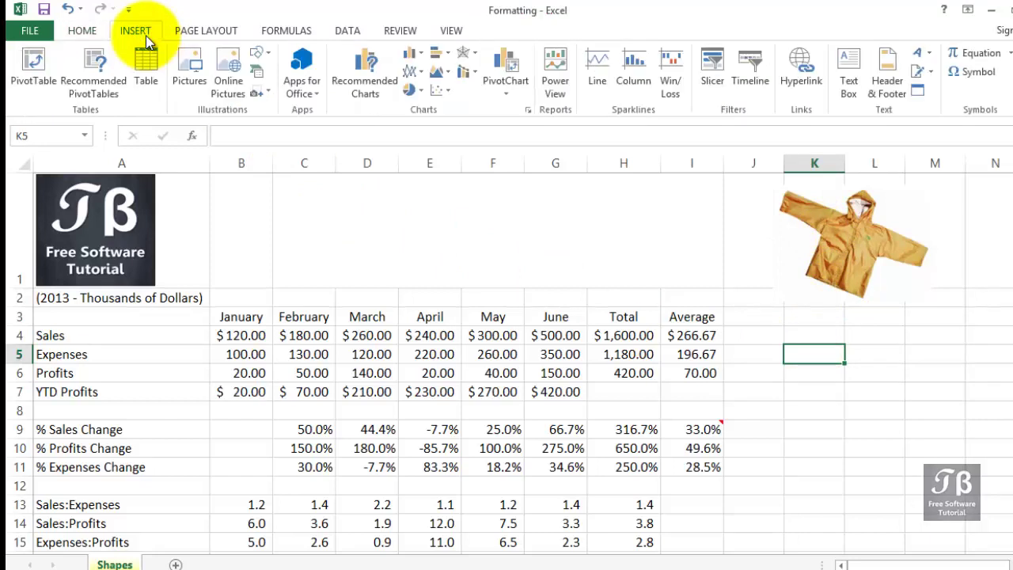
pyautogui.click(190, 80)
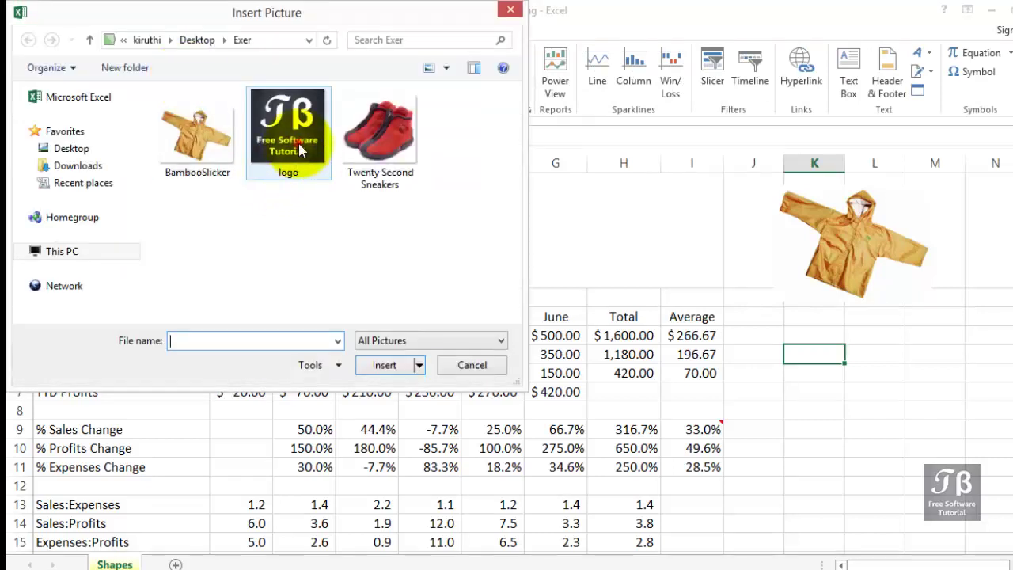
pyautogui.click(299, 151)
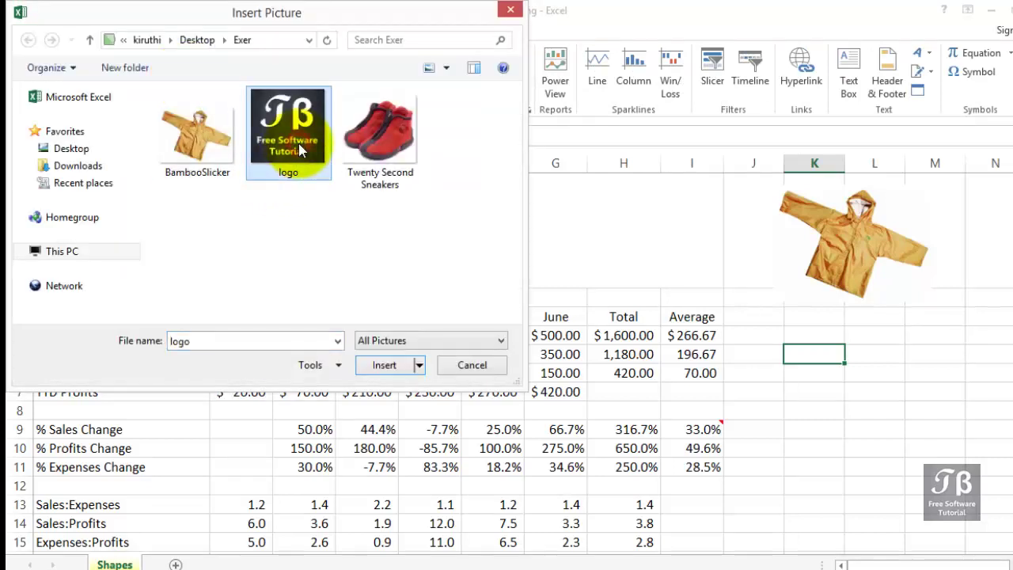
pyautogui.click(388, 366)
pyautogui.moveTo(888, 399); pyautogui.dragTo(324, 247)
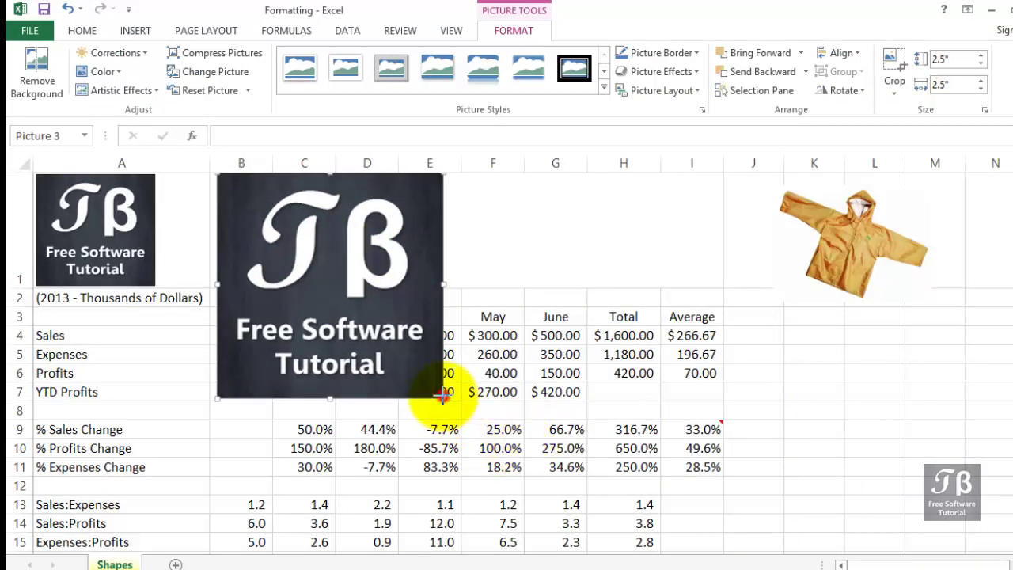
pyautogui.moveTo(441, 396); pyautogui.dragTo(274, 286)
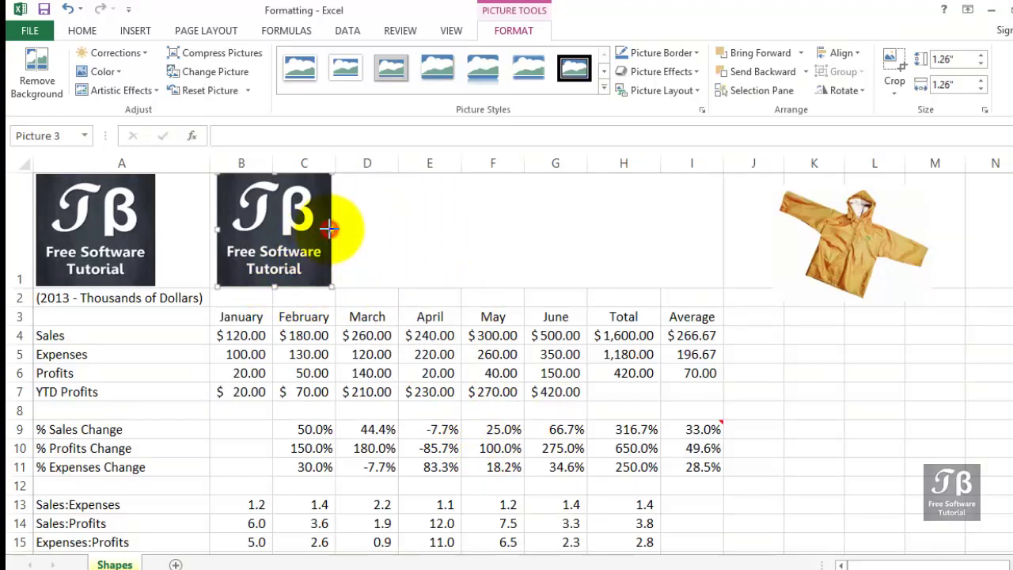
# Step: Distort the second logo by stretching and narrowing its width, and delete that copy
pyautogui.moveTo(328, 229); pyautogui.dragTo(477, 223)
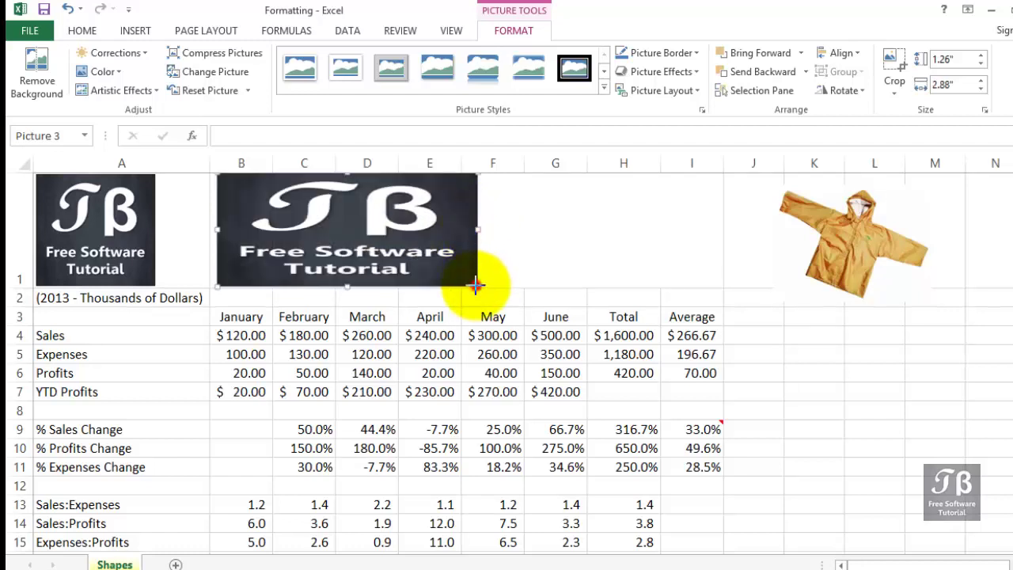
pyautogui.moveTo(477, 284); pyautogui.dragTo(456, 294)
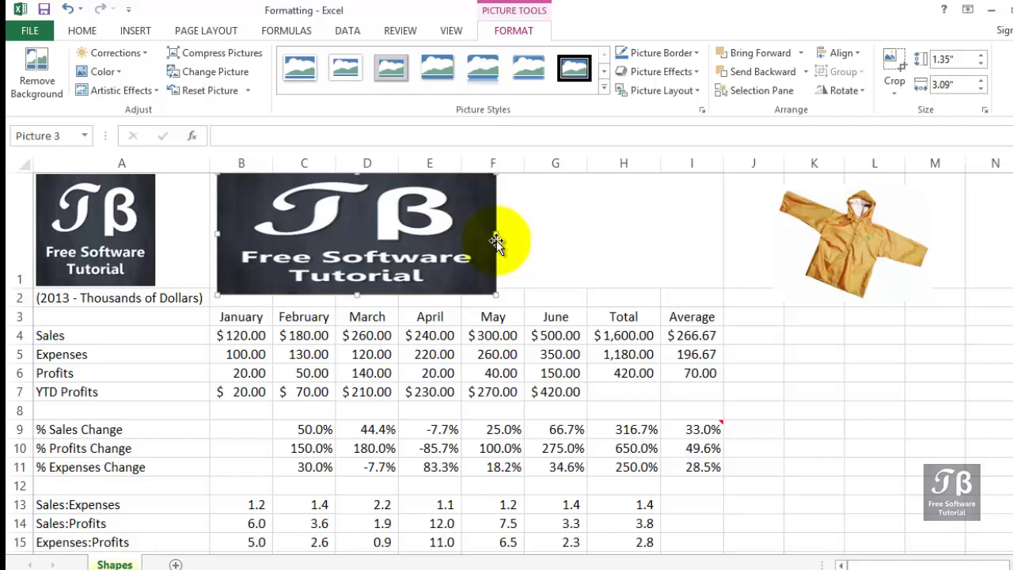
pyautogui.moveTo(496, 234); pyautogui.dragTo(306, 235)
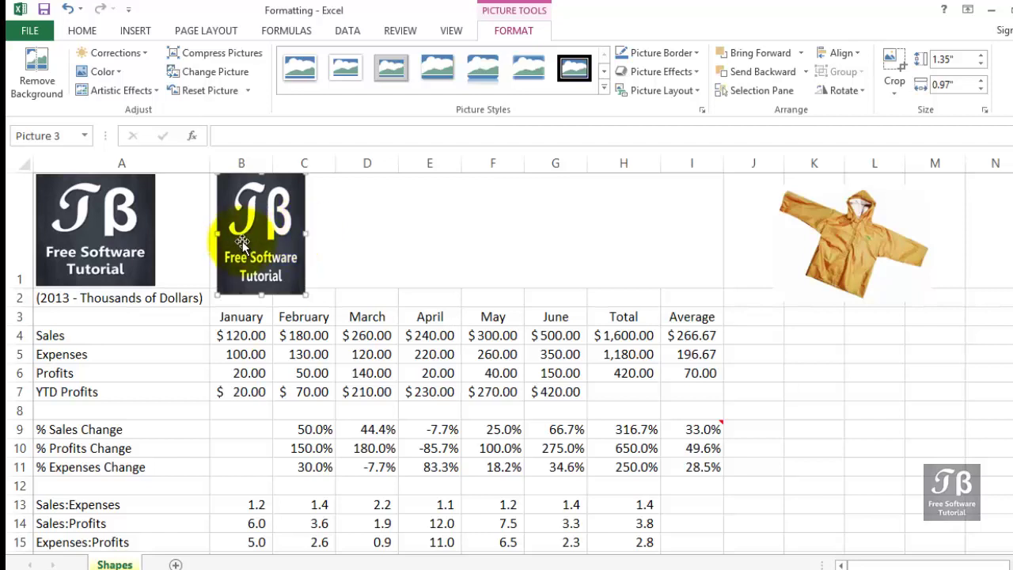
pyautogui.press('Delete')
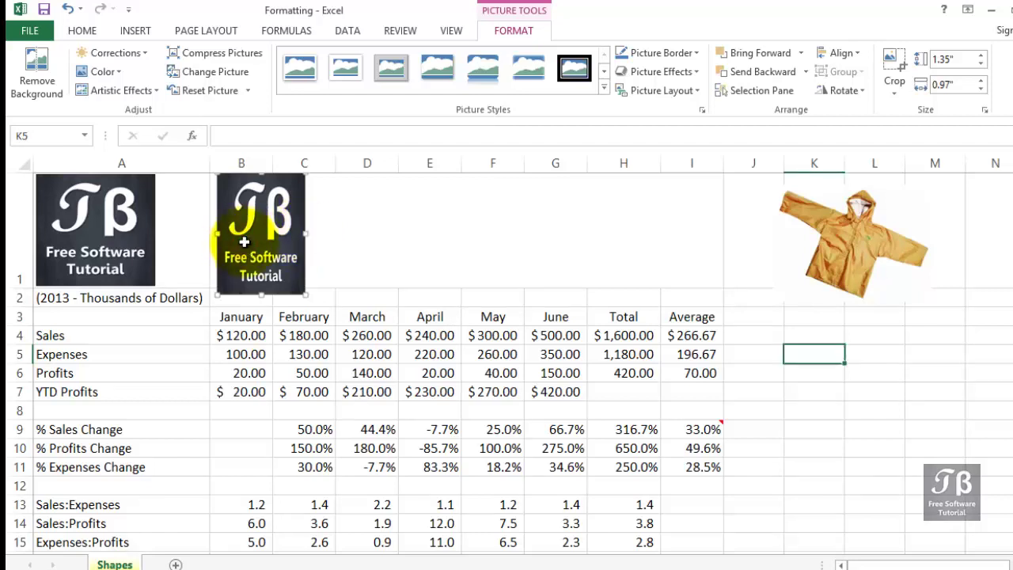
# Step: Enlarge the raincoat picture slightly in proportion and deselect it
pyautogui.click(809, 277)
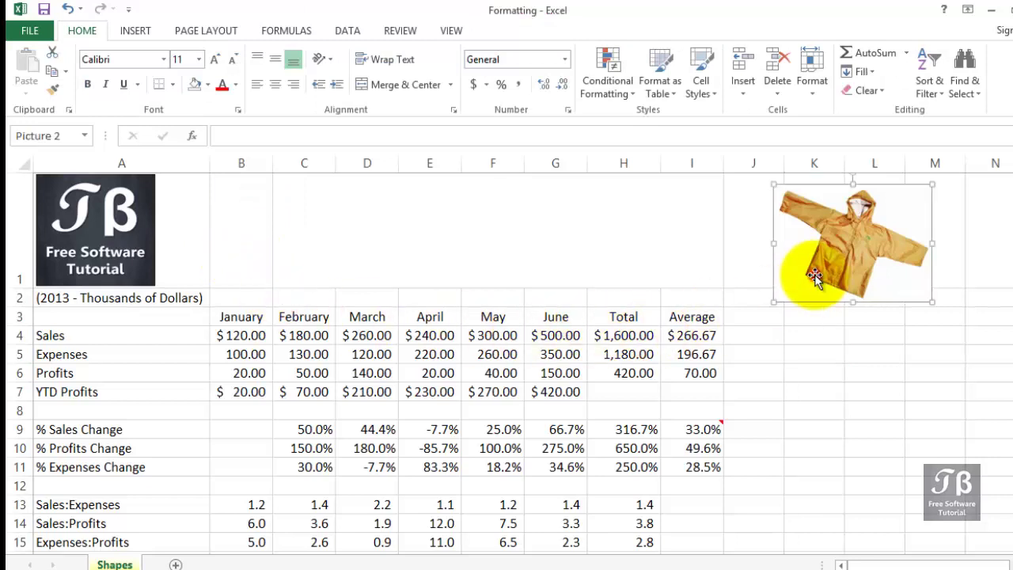
pyautogui.moveTo(930, 301); pyautogui.dragTo(943, 314)
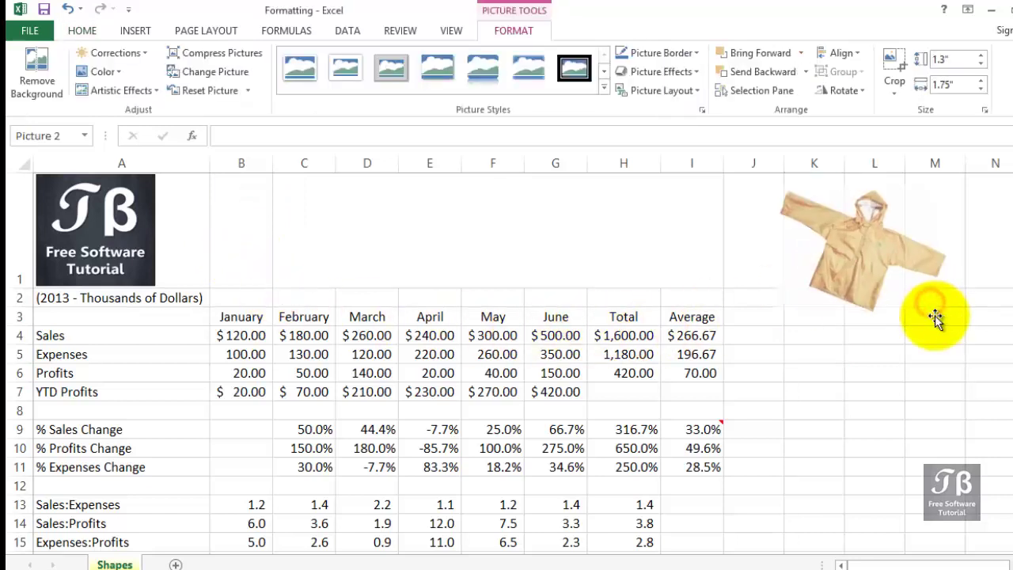
pyautogui.click(875, 388)
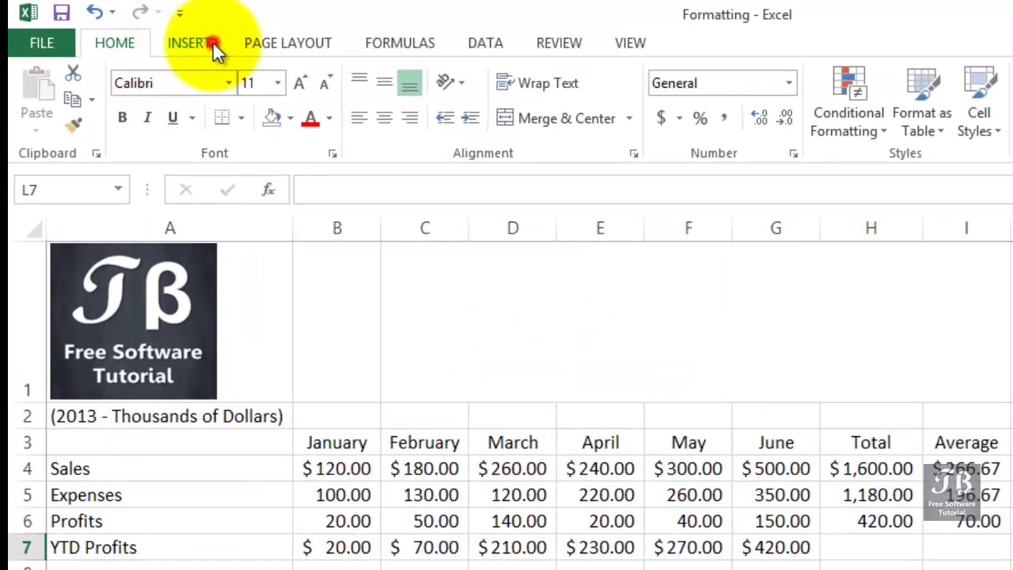
# Step: Draw a rounded rectangle across columns C to I in row 1 and enter the text "Sales Profit Report" in it
pyautogui.click(212, 42)
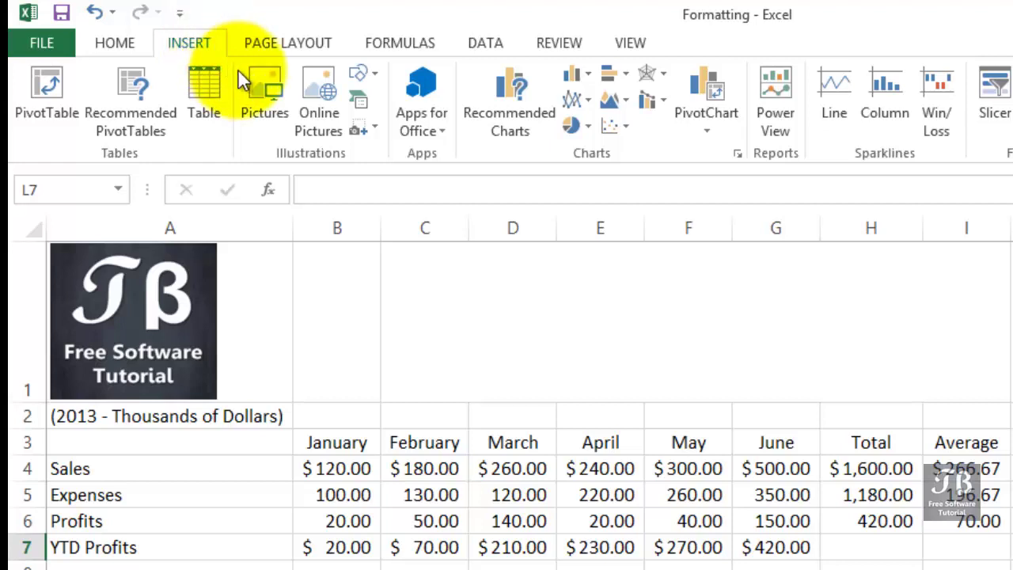
pyautogui.click(378, 75)
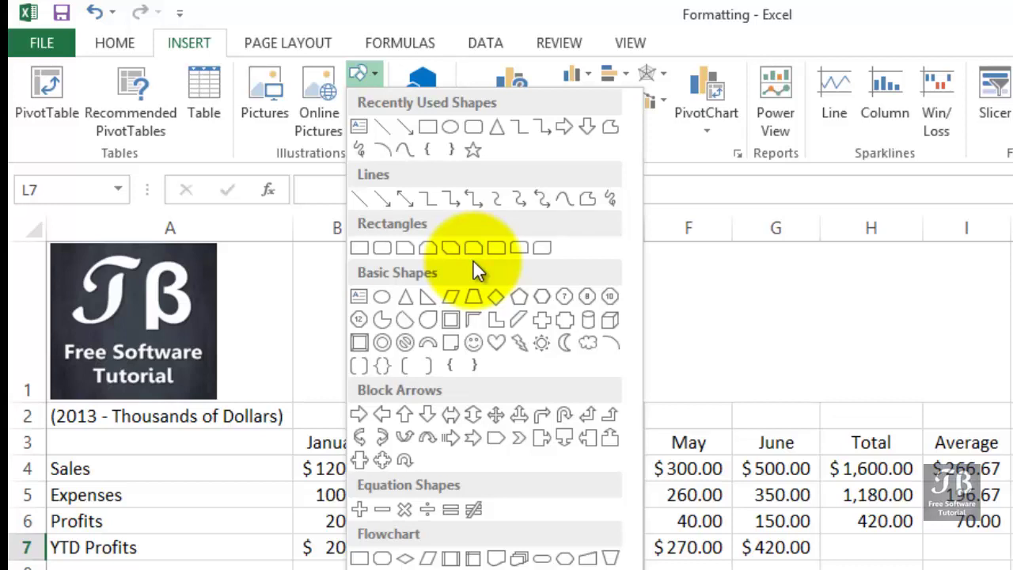
pyautogui.click(390, 250)
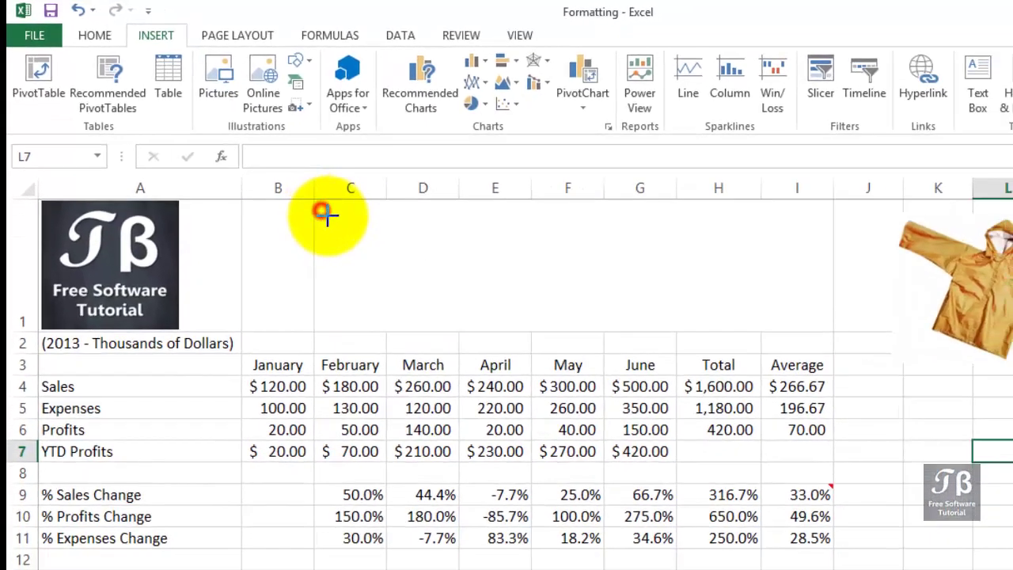
pyautogui.moveTo(323, 212)
pyautogui.mouseDown()
pyautogui.moveTo(534, 277)
pyautogui.moveTo(803, 318)
pyautogui.mouseUp()
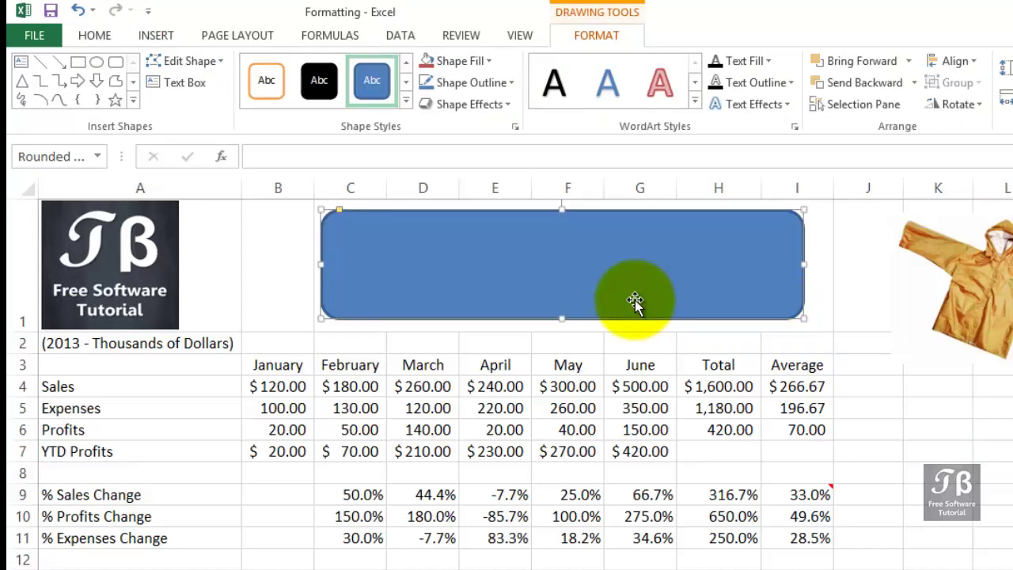
pyautogui.write('Sales Profit Report')
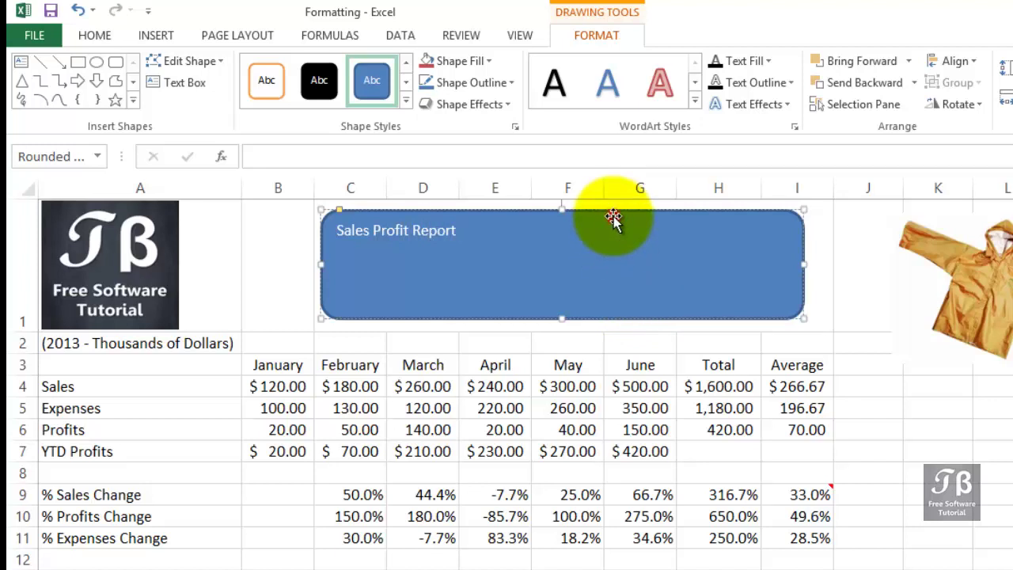
# Step: Format the banner text at size 32, centred horizontally and vertically, and shift the banner slightly to the right within row 1
pyautogui.click(99, 33)
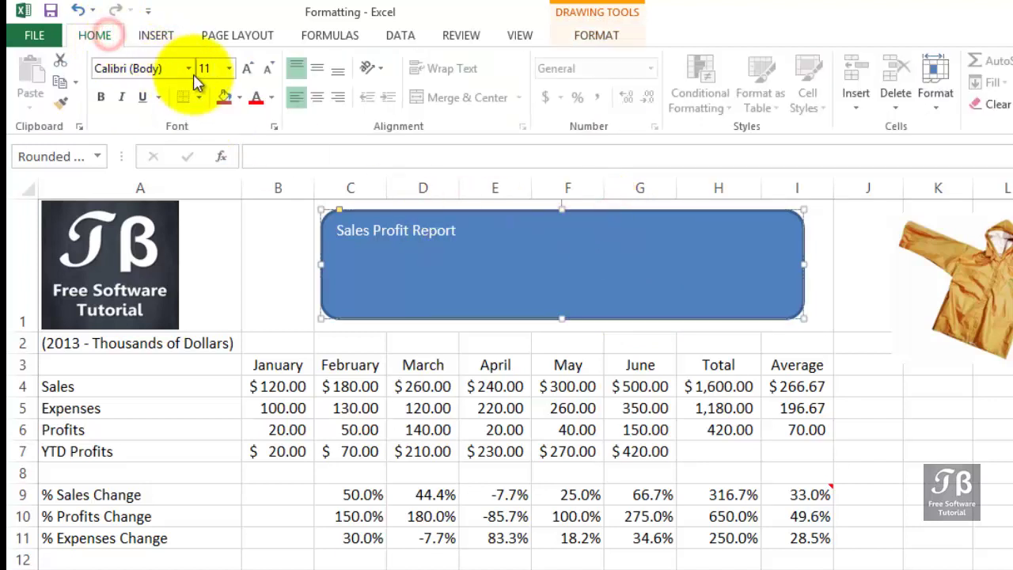
pyautogui.click(229, 68)
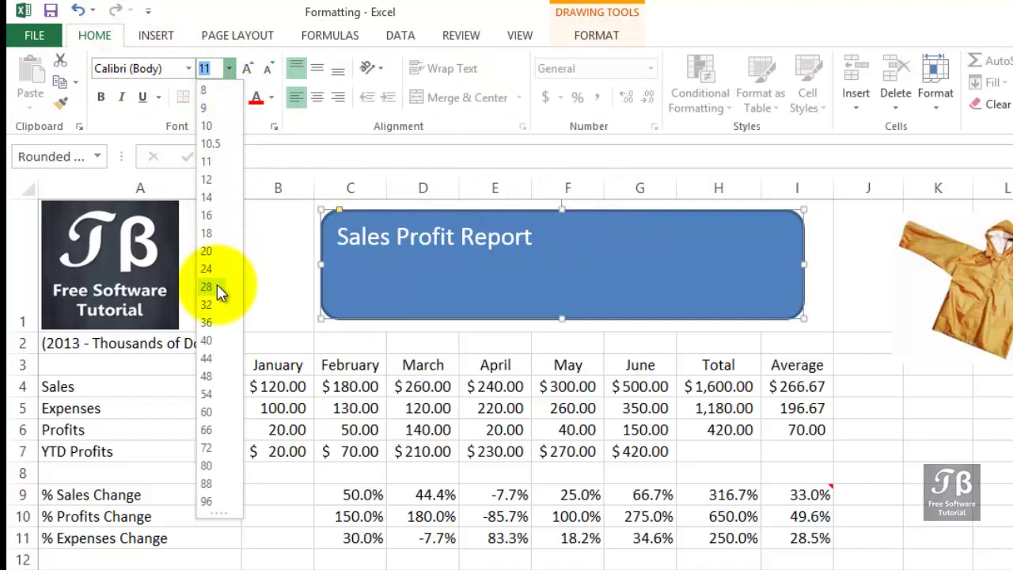
pyautogui.click(215, 307)
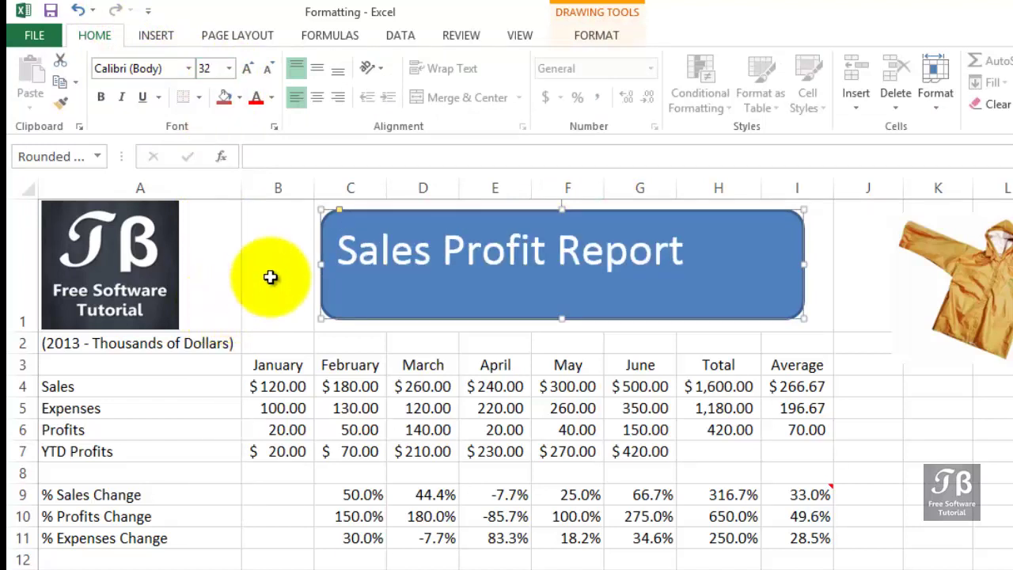
pyautogui.click(317, 98)
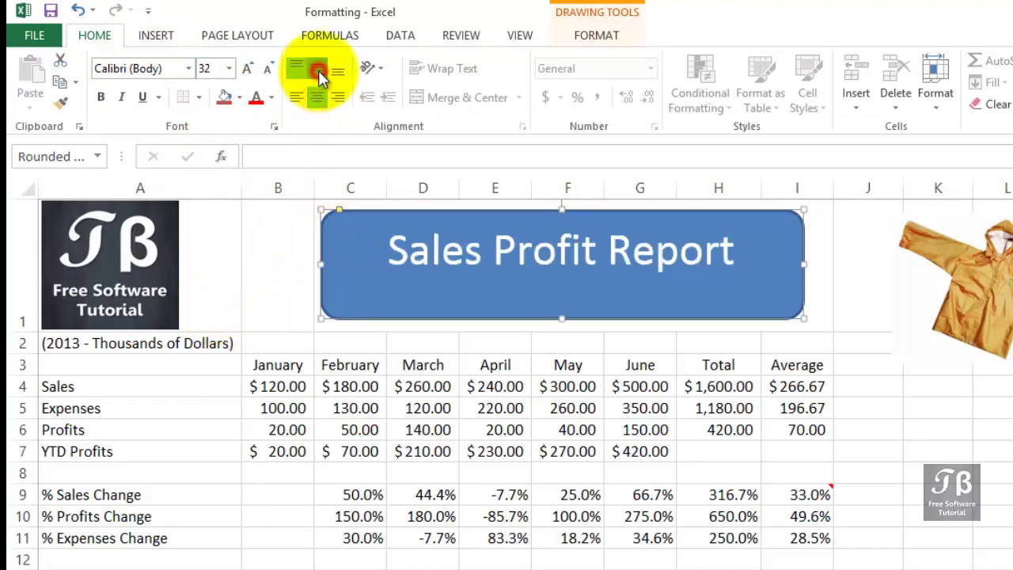
pyautogui.click(318, 70)
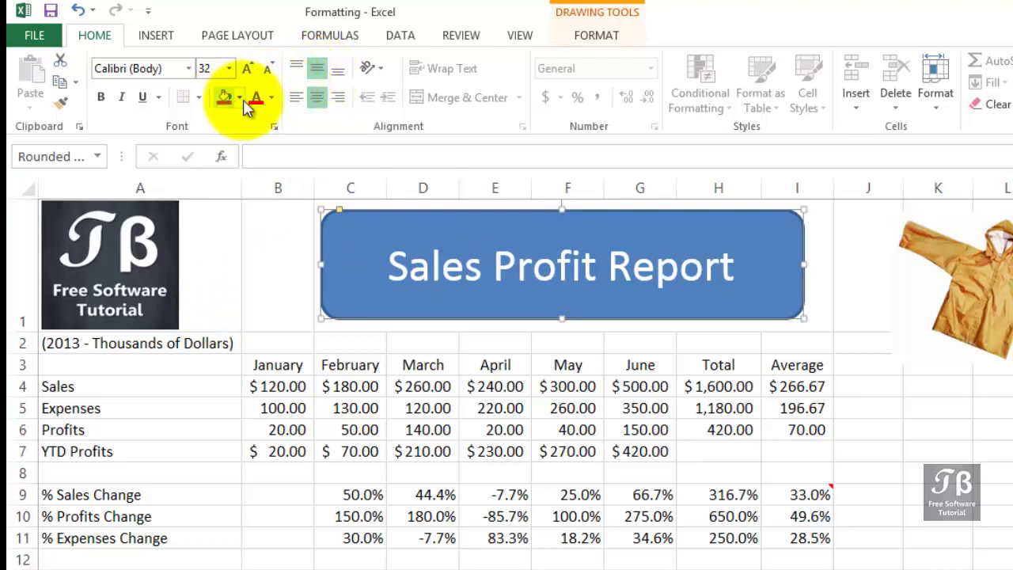
pyautogui.moveTo(467, 212); pyautogui.dragTo(481, 216)
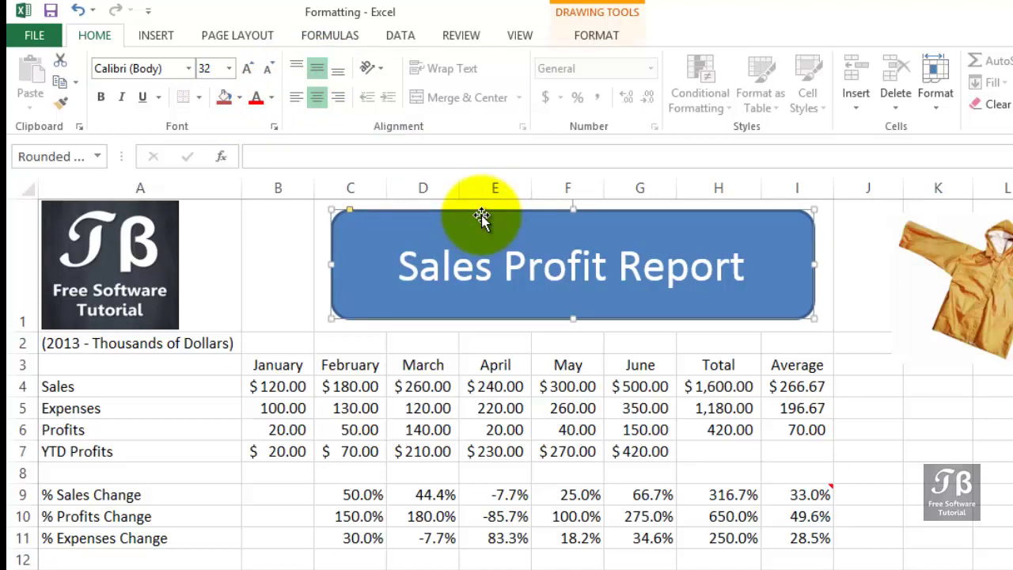
pyautogui.click(865, 392)
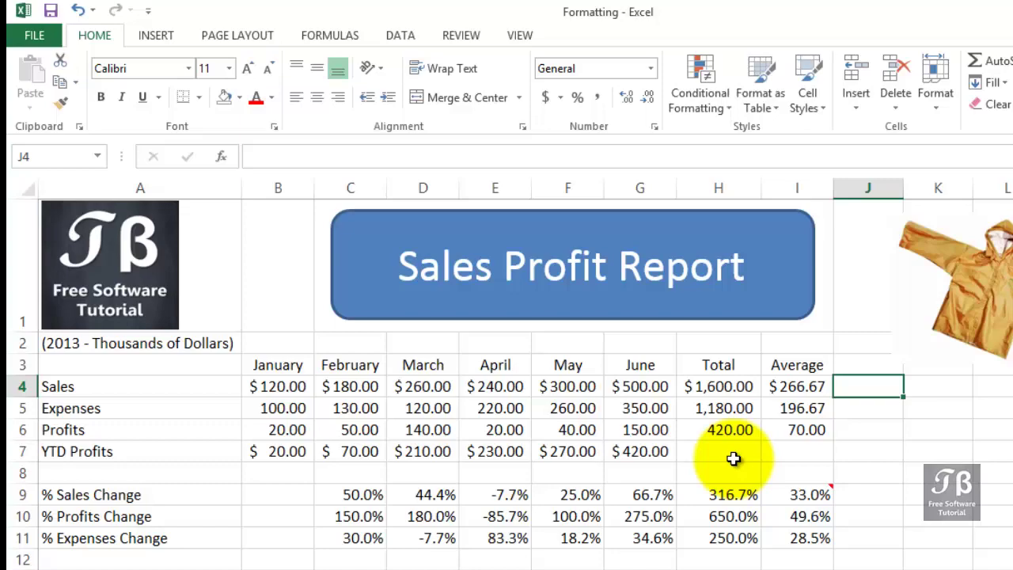
# Step: Draw a circle about 1.62" in diameter below the raincoat picture, starting in column J beside the table, and deselect it
pyautogui.click(154, 35)
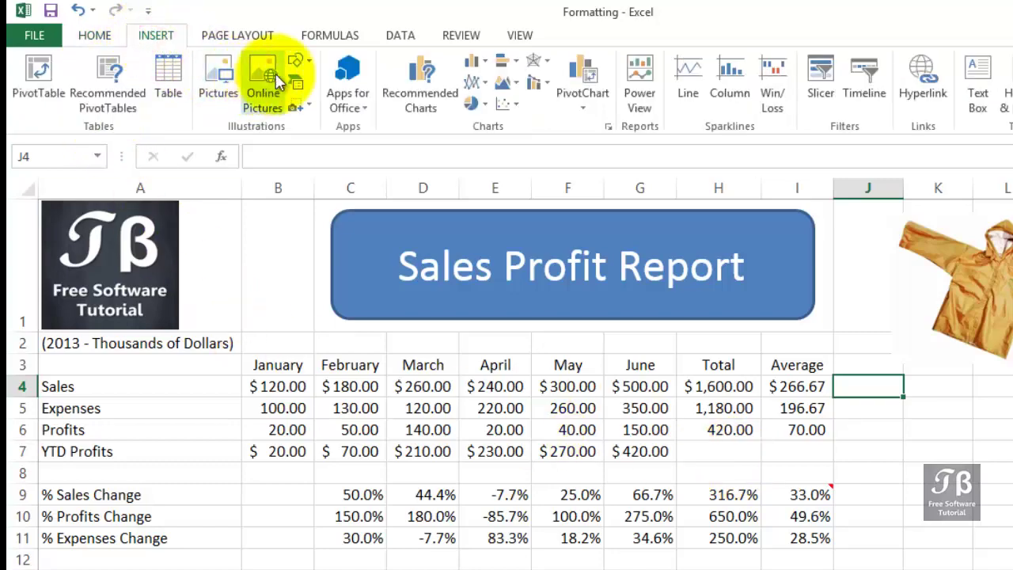
pyautogui.click(296, 61)
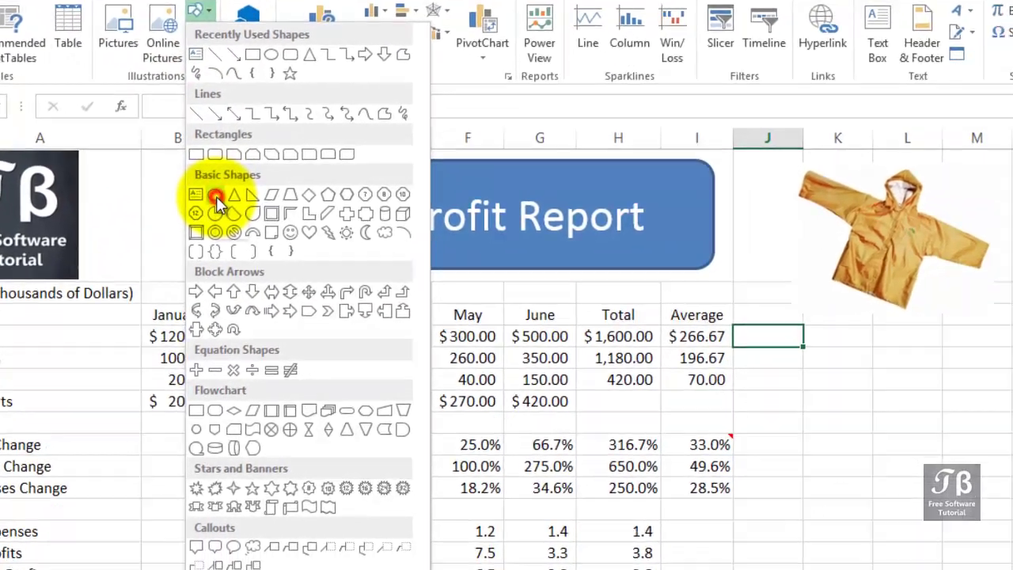
pyautogui.click(315, 245)
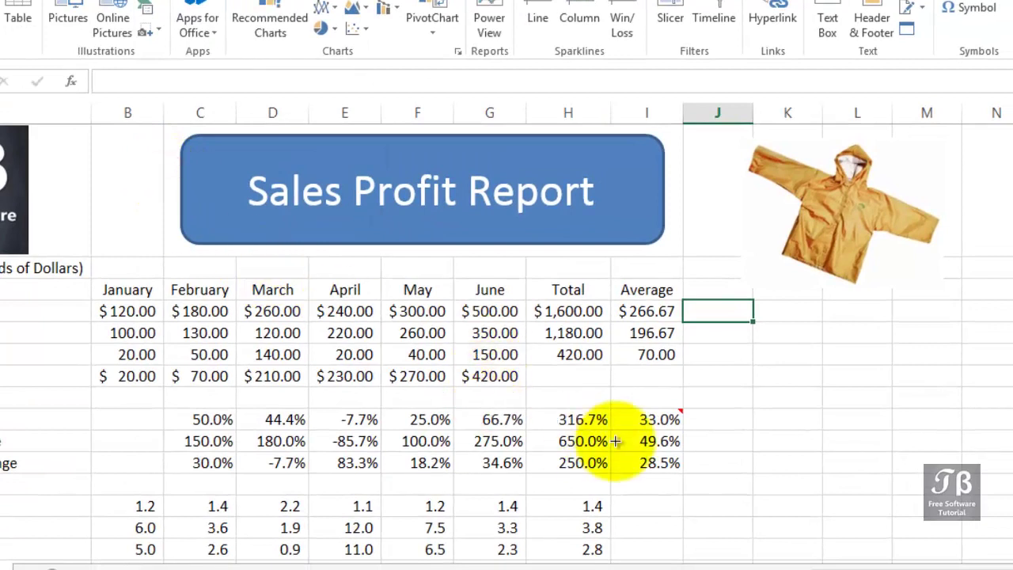
pyautogui.moveTo(726, 339)
pyautogui.mouseDown()
pyautogui.moveTo(889, 482)
pyautogui.moveTo(931, 432)
pyautogui.moveTo(836, 468)
pyautogui.moveTo(792, 407)
pyautogui.moveTo(841, 398)
pyautogui.moveTo(873, 454)
pyautogui.moveTo(767, 420)
pyautogui.moveTo(809, 402)
pyautogui.moveTo(841, 405)
pyautogui.moveTo(812, 451)
pyautogui.moveTo(793, 420)
pyautogui.moveTo(859, 403)
pyautogui.moveTo(866, 422)
pyautogui.moveTo(819, 430)
pyautogui.moveTo(891, 463)
pyautogui.moveTo(775, 380)
pyautogui.moveTo(882, 459)
pyautogui.moveTo(783, 388)
pyautogui.moveTo(868, 447)
pyautogui.mouseUp()
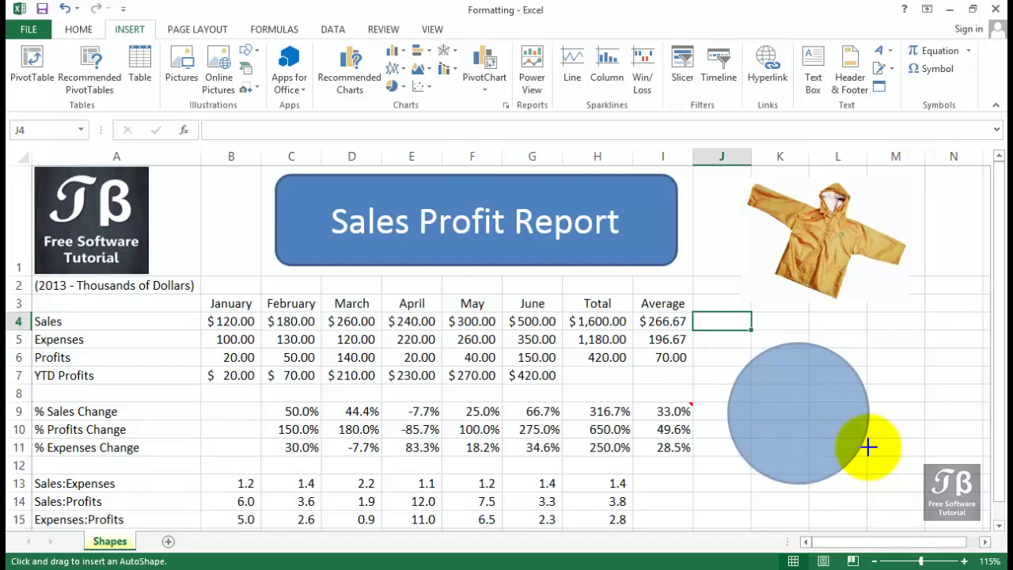
pyautogui.moveTo(868, 447); pyautogui.dragTo(868, 448)
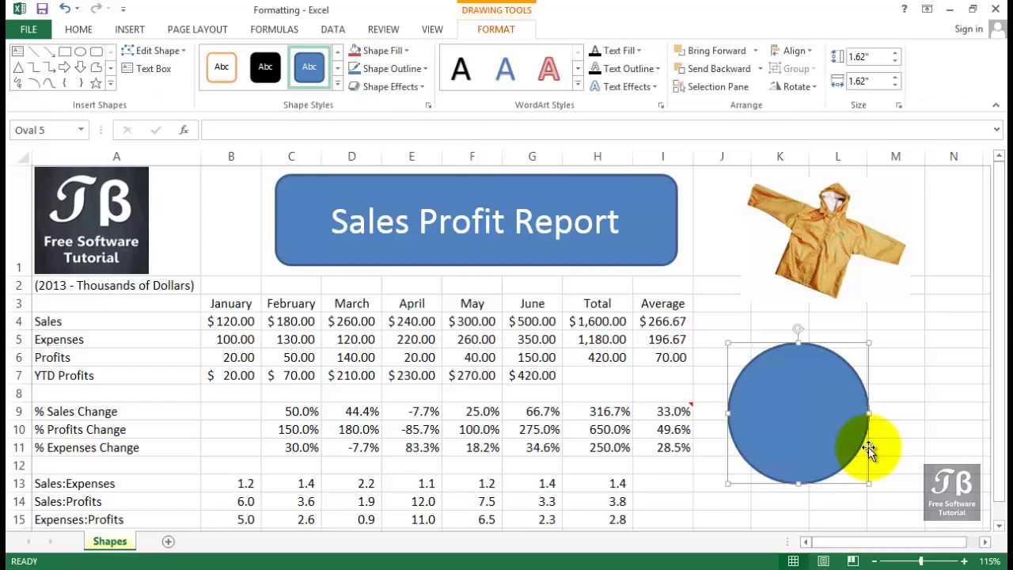
pyautogui.click(730, 321)
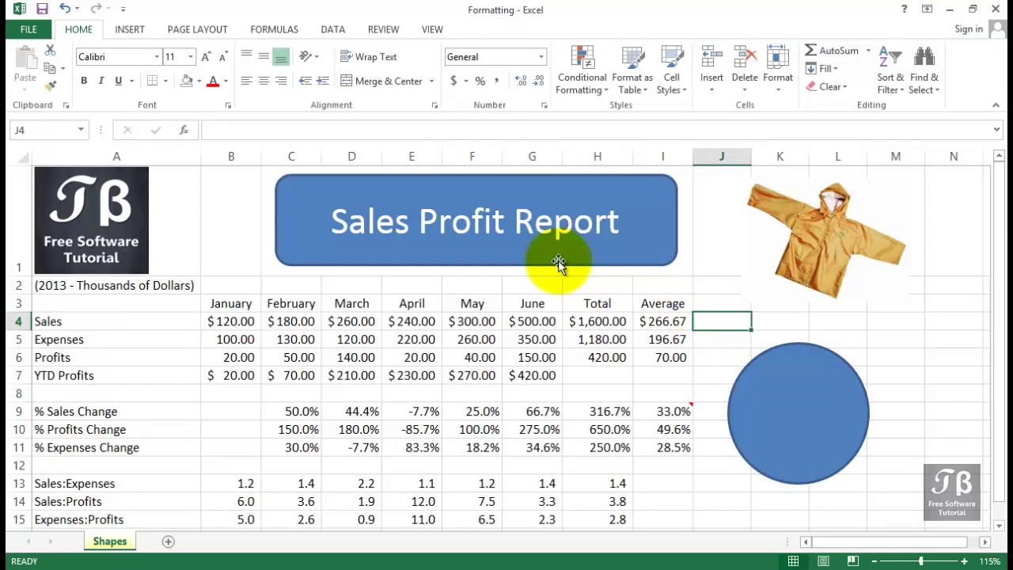
pyautogui.click(133, 29)
pyautogui.click(259, 59)
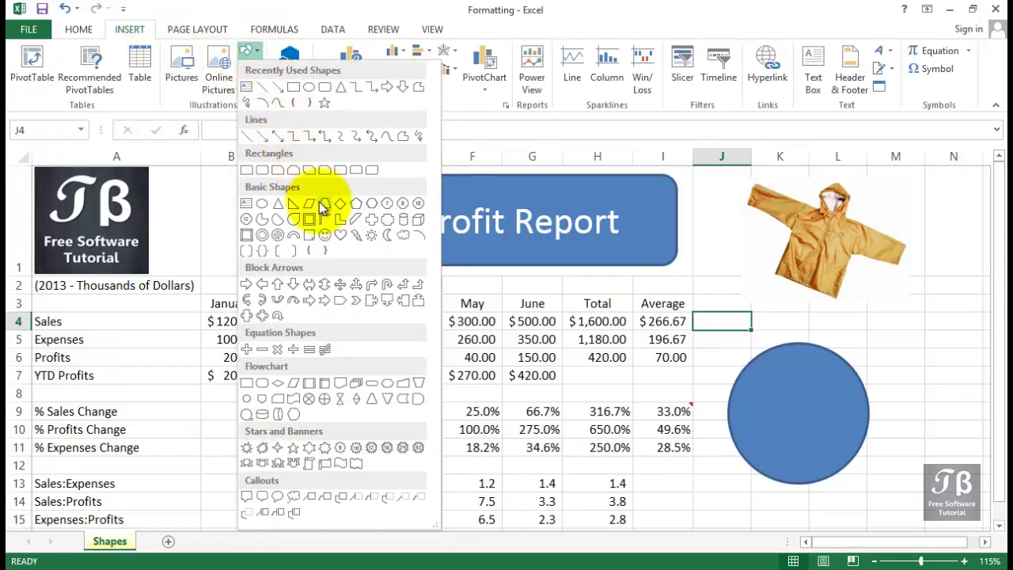
pyautogui.click(885, 361)
pyautogui.click(888, 359)
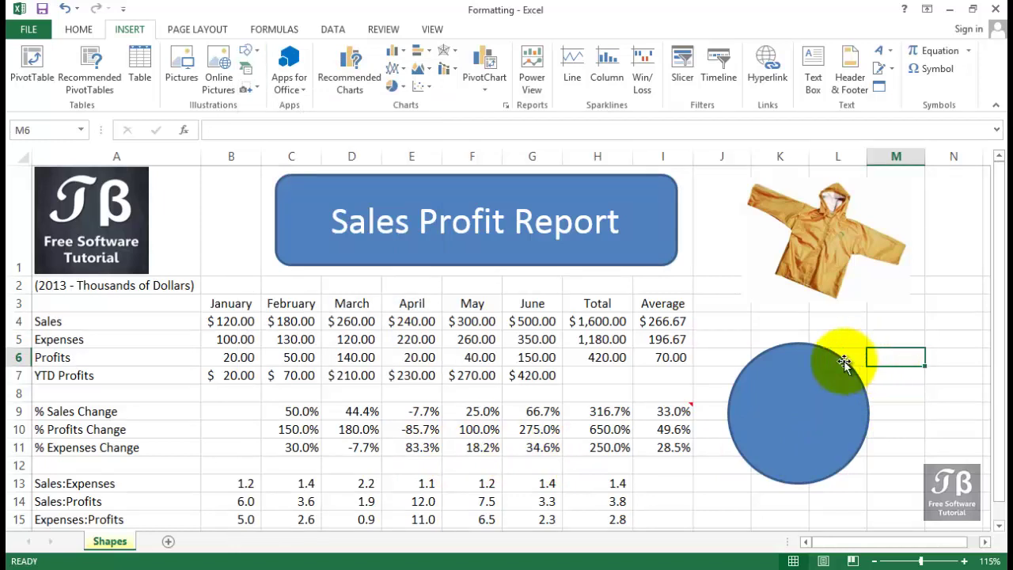
pyautogui.click(550, 323)
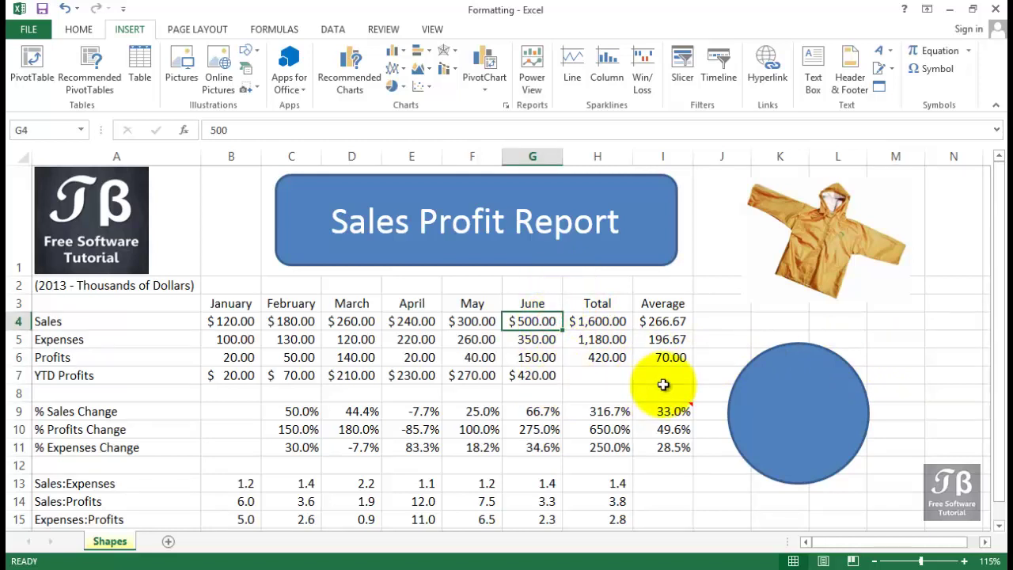
# Step: Draw an arrow about 1.23" high and 2.75" wide from the June Sales value toward the raincoat, and move the picture down beside the circle
pyautogui.click(252, 57)
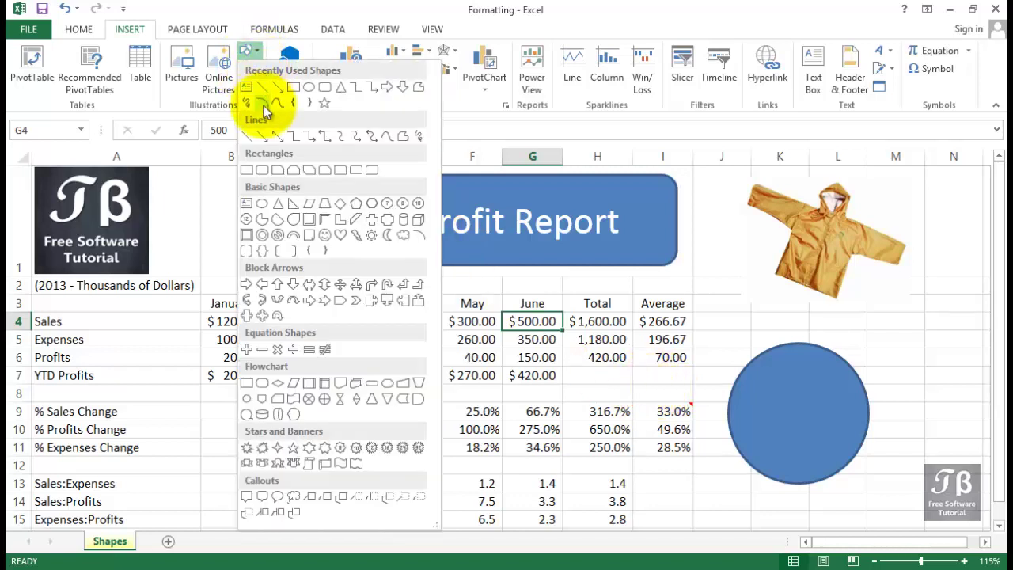
pyautogui.click(269, 137)
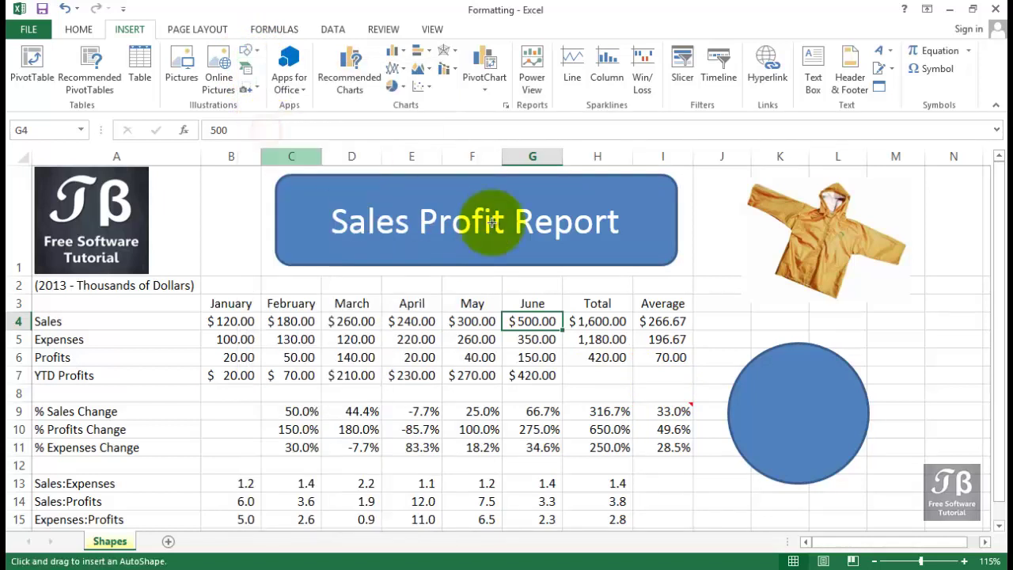
pyautogui.moveTo(559, 311)
pyautogui.mouseDown()
pyautogui.moveTo(615, 276)
pyautogui.moveTo(794, 205)
pyautogui.mouseUp()
pyautogui.moveTo(834, 247); pyautogui.dragTo(895, 305)
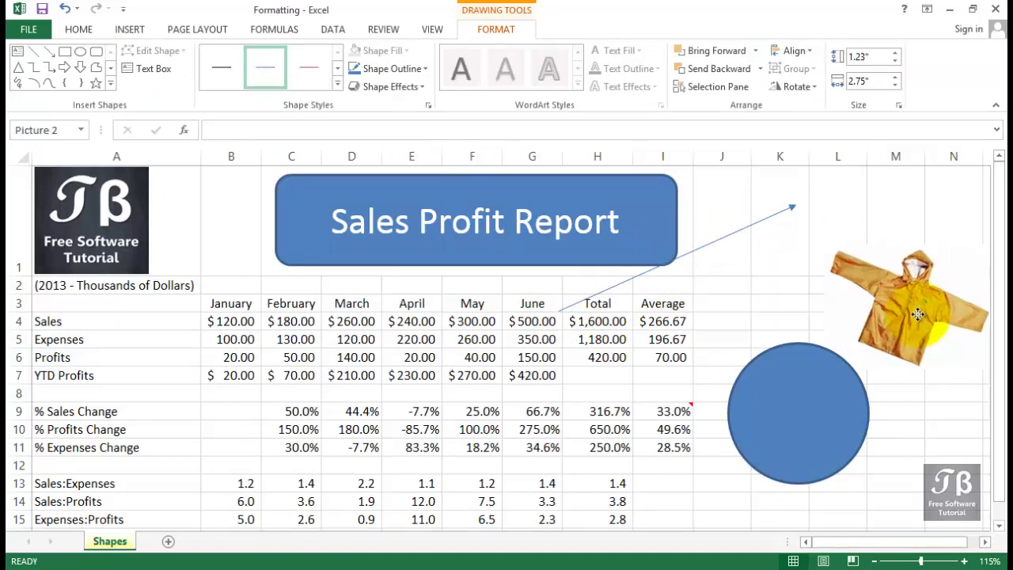
# Step: Arrange the arrow to point at the June Sales value from row 1 in column K, about 1.1" high and 2.43" wide
pyautogui.click(795, 205)
pyautogui.moveTo(796, 204); pyautogui.dragTo(752, 242)
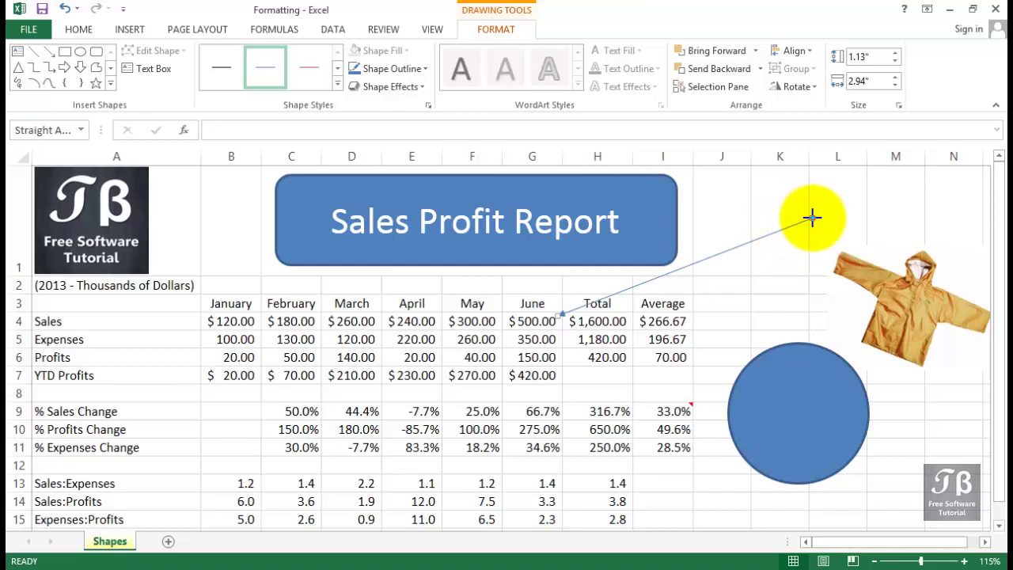
pyautogui.moveTo(810, 217); pyautogui.dragTo(766, 221)
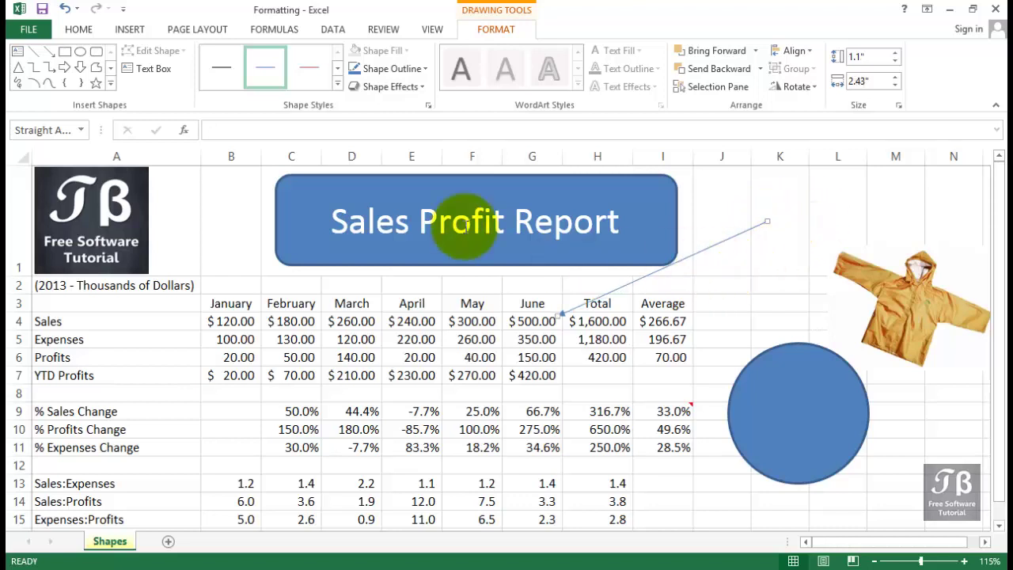
# Step: Draw a rectangle about 0.59" high and 1.74" wide at the arrow's tail and enter the text "is this realistic?" in it
pyautogui.click(130, 30)
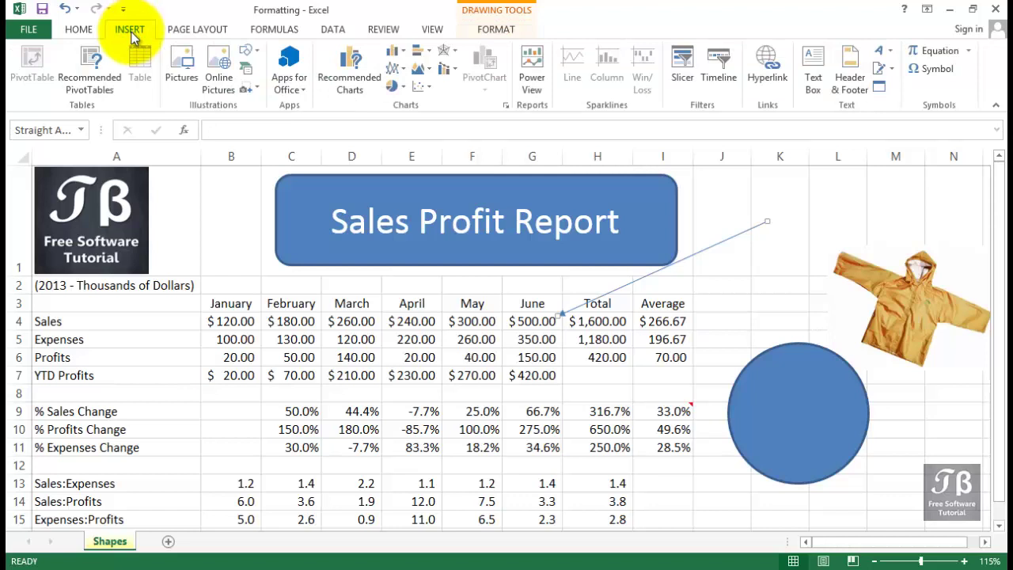
pyautogui.click(246, 57)
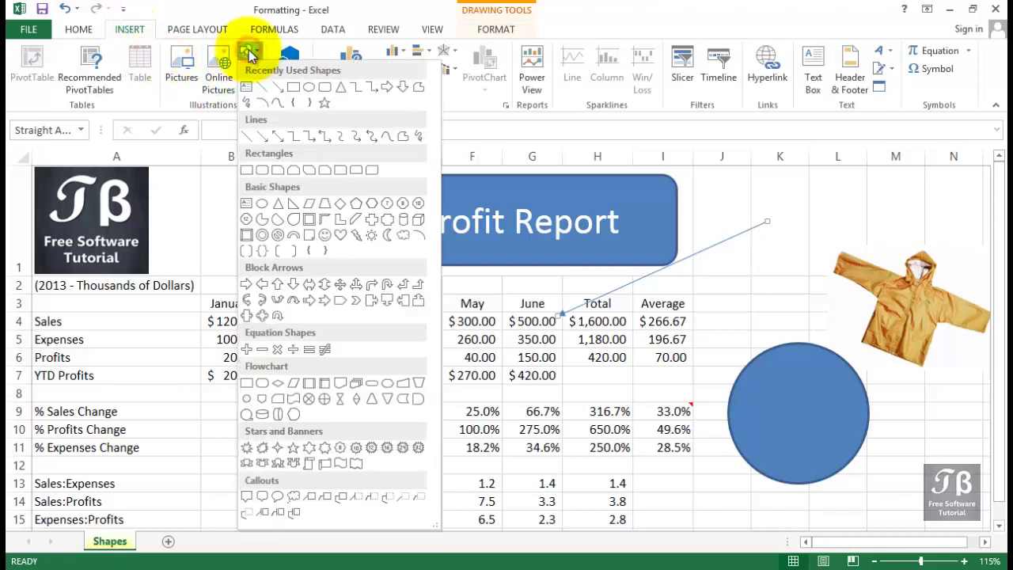
pyautogui.click(290, 89)
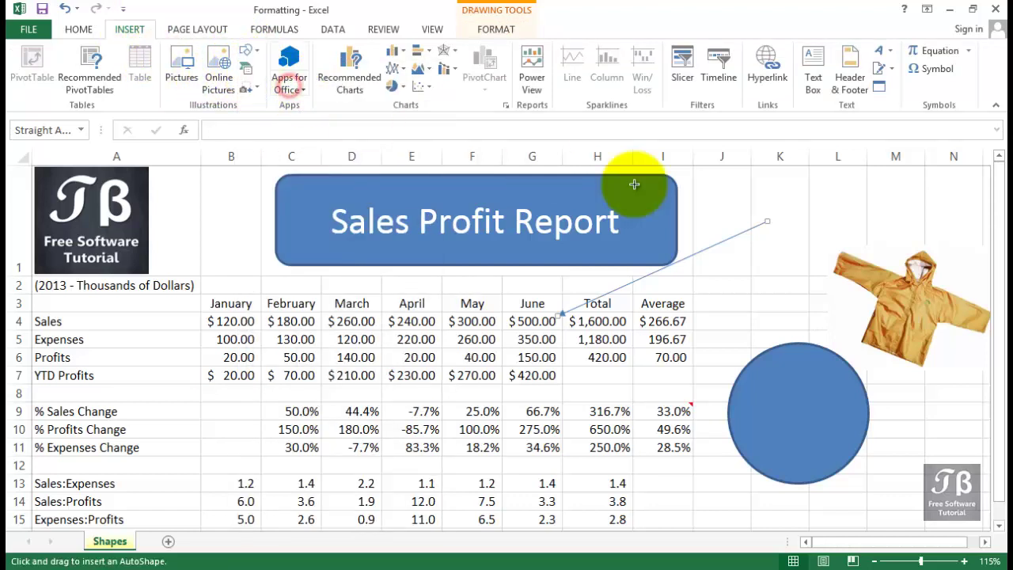
pyautogui.moveTo(774, 191)
pyautogui.mouseDown()
pyautogui.moveTo(802, 241)
pyautogui.moveTo(925, 243)
pyautogui.mouseUp()
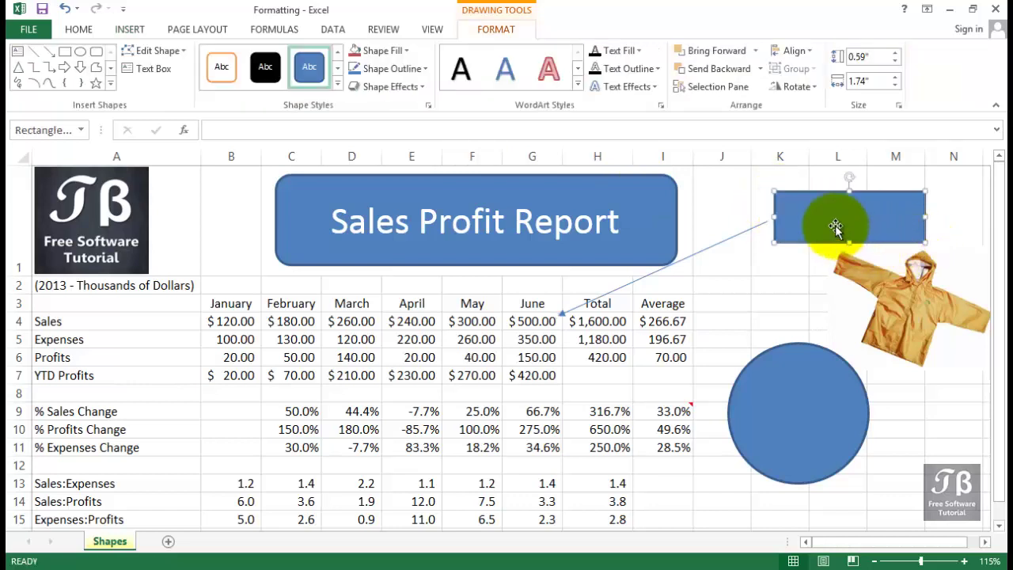
pyautogui.write('is this realistic?')
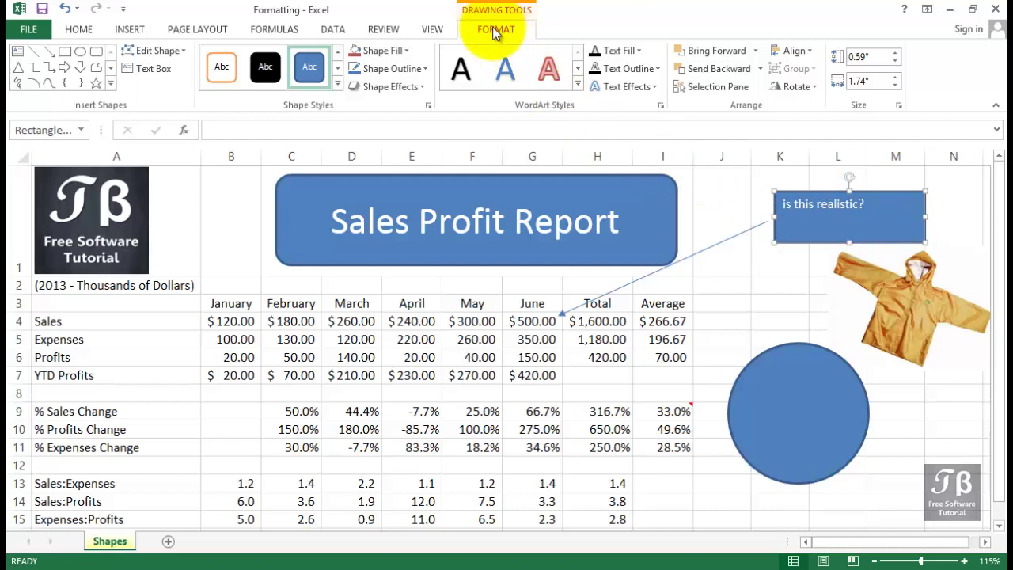
# Step: Apply the aqua gradient shape style to the "is this realistic?" note box
pyautogui.click(338, 83)
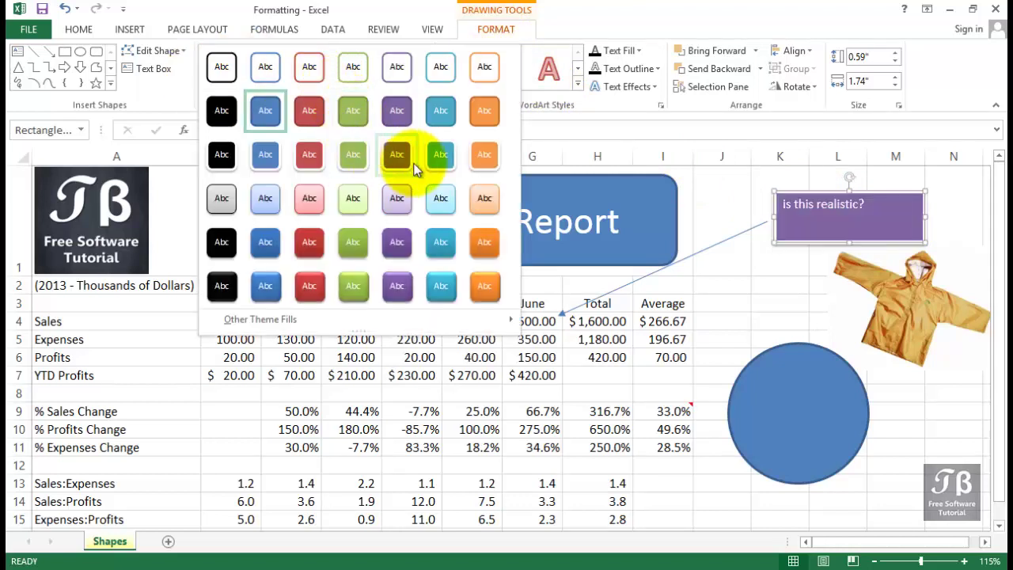
pyautogui.click(437, 246)
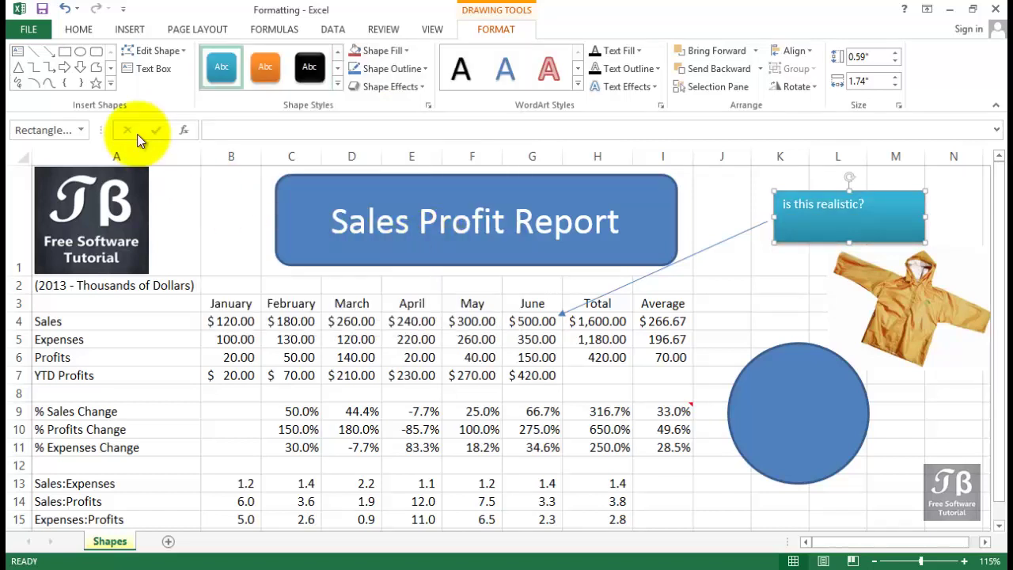
# Step: Set the note text to size 24 and widen the box so the text fits on one line
pyautogui.click(76, 36)
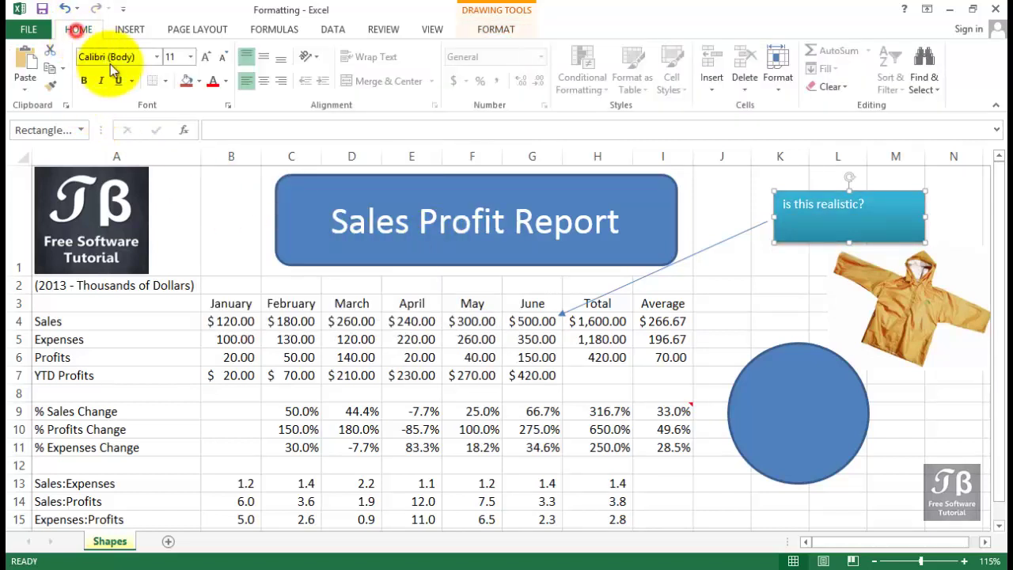
pyautogui.click(189, 58)
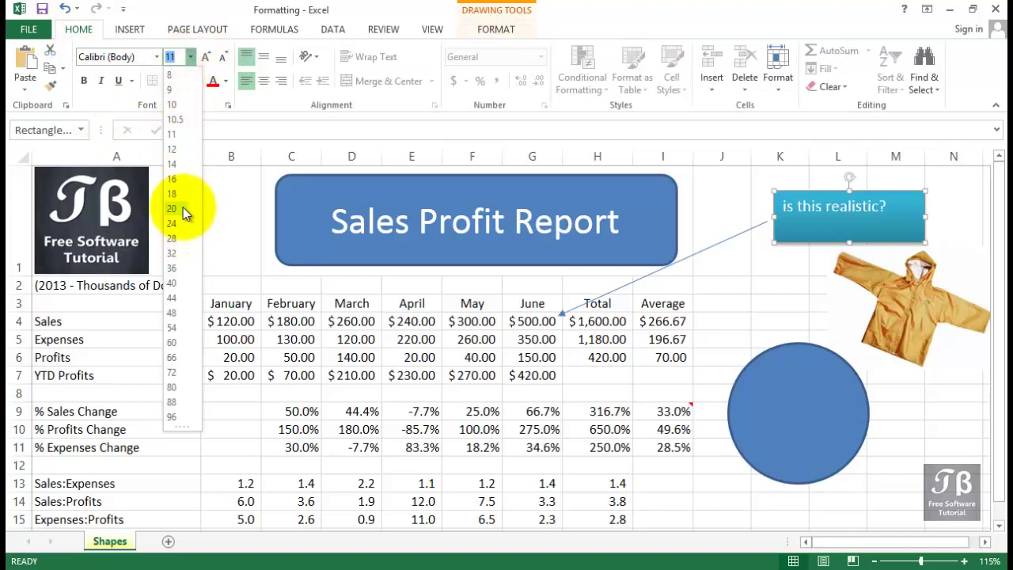
pyautogui.click(174, 225)
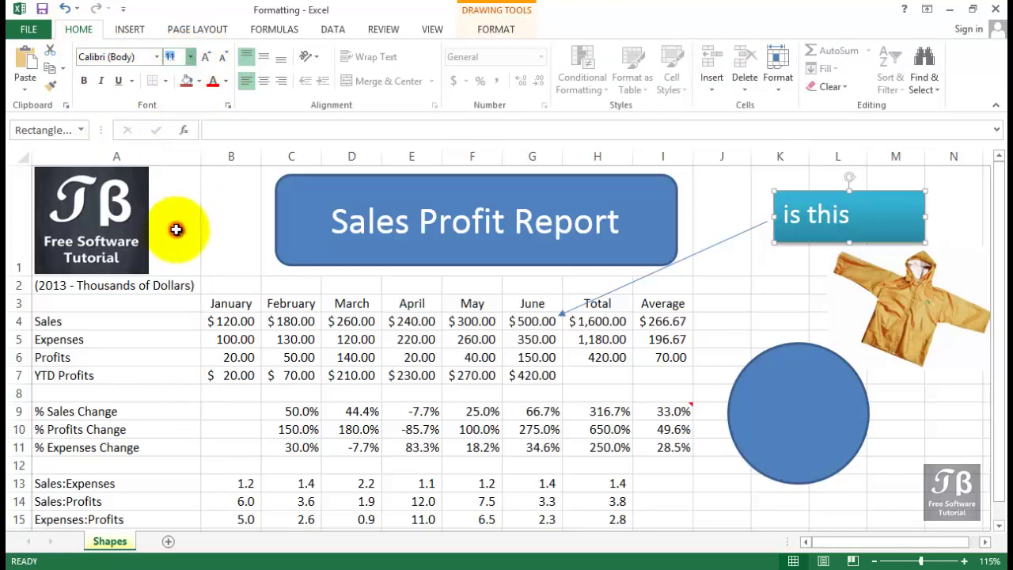
pyautogui.moveTo(925, 241); pyautogui.dragTo(204, 242)
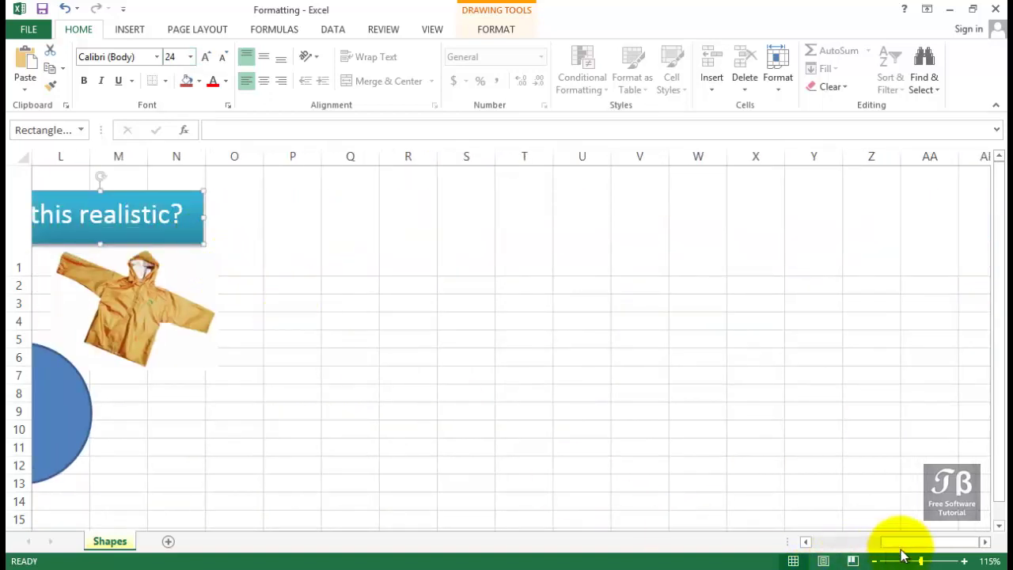
pyautogui.moveTo(892, 543); pyautogui.dragTo(780, 536)
# Step: With cell F19 below the table selected, browse the SmartArt categories and insert an Organization Chart from the Hierarchy layouts
pyautogui.scroll(-5, 495, 391)
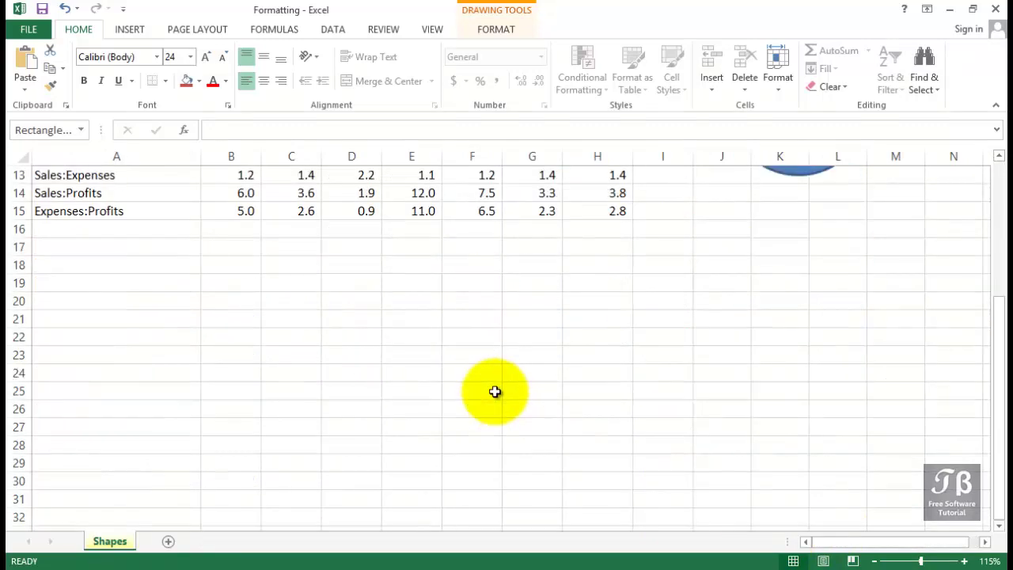
pyautogui.scroll(3, 492, 392)
pyautogui.click(491, 392)
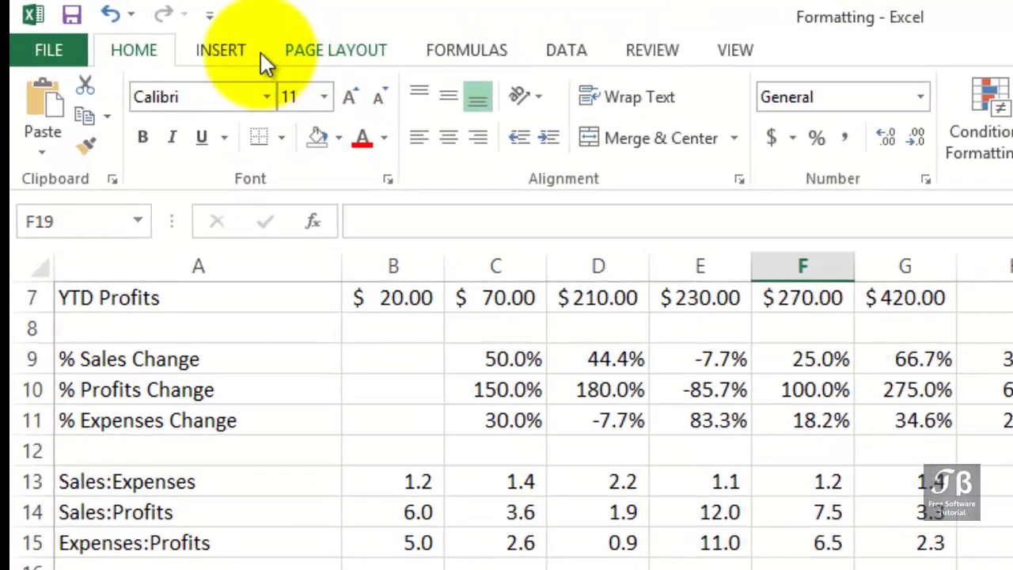
pyautogui.click(138, 31)
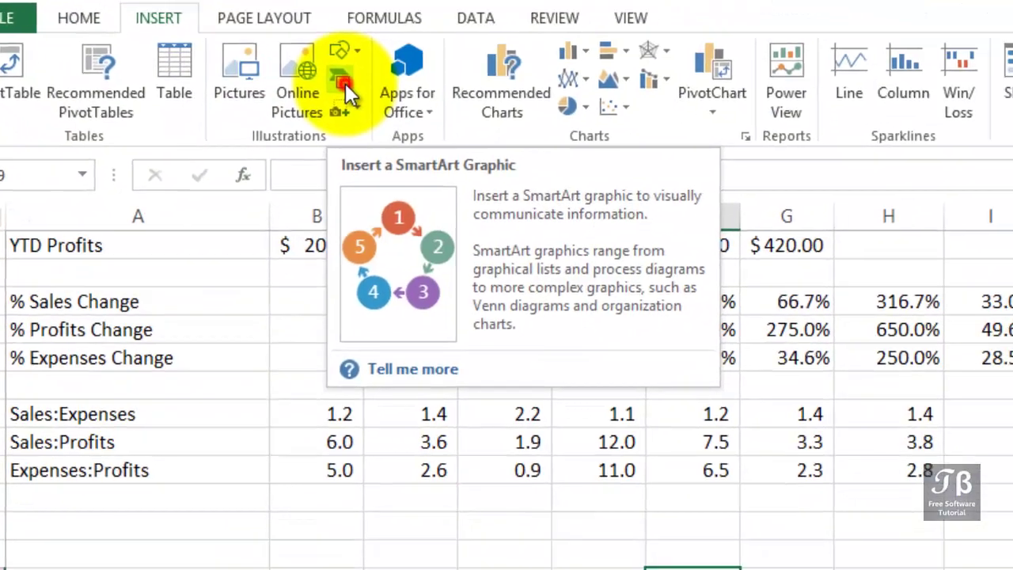
pyautogui.click(418, 118)
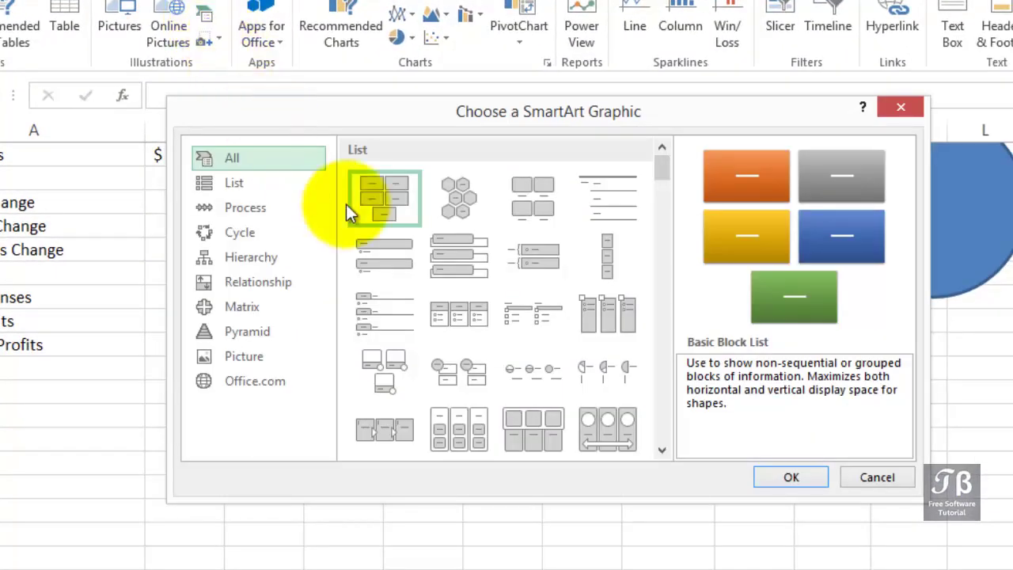
pyautogui.moveTo(662, 175); pyautogui.dragTo(657, 313)
pyautogui.click(241, 187)
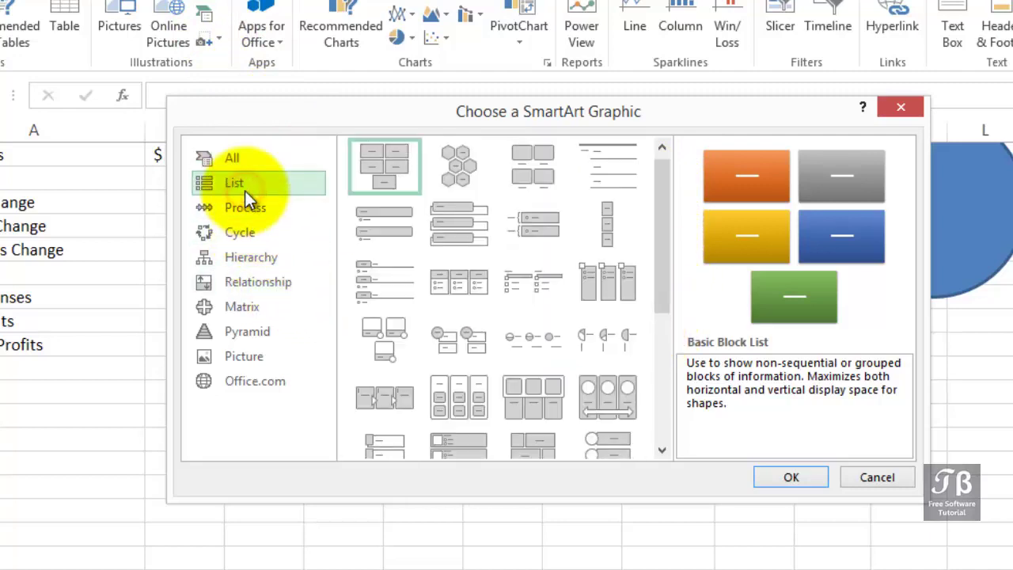
pyautogui.click(245, 203)
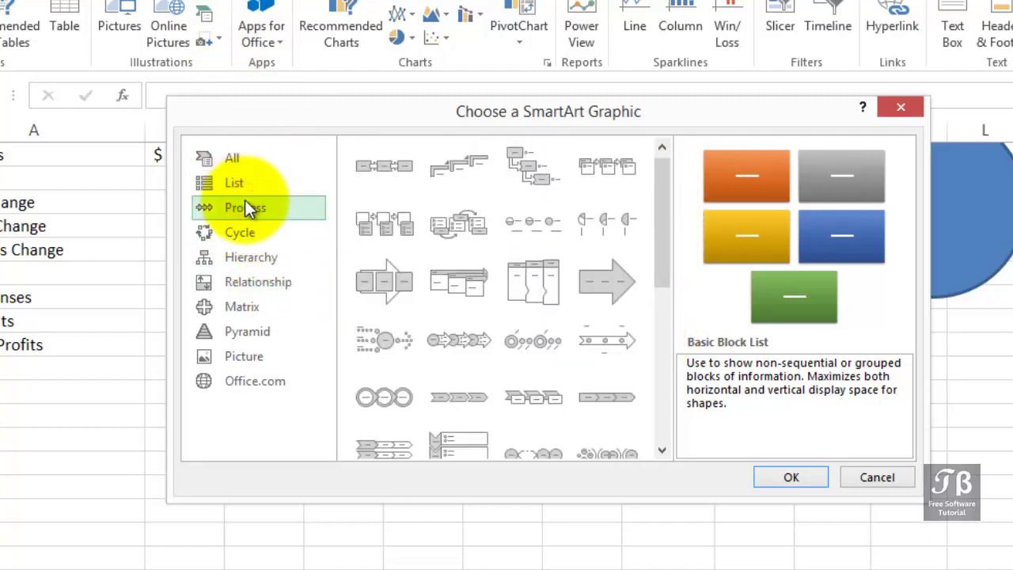
pyautogui.click(248, 228)
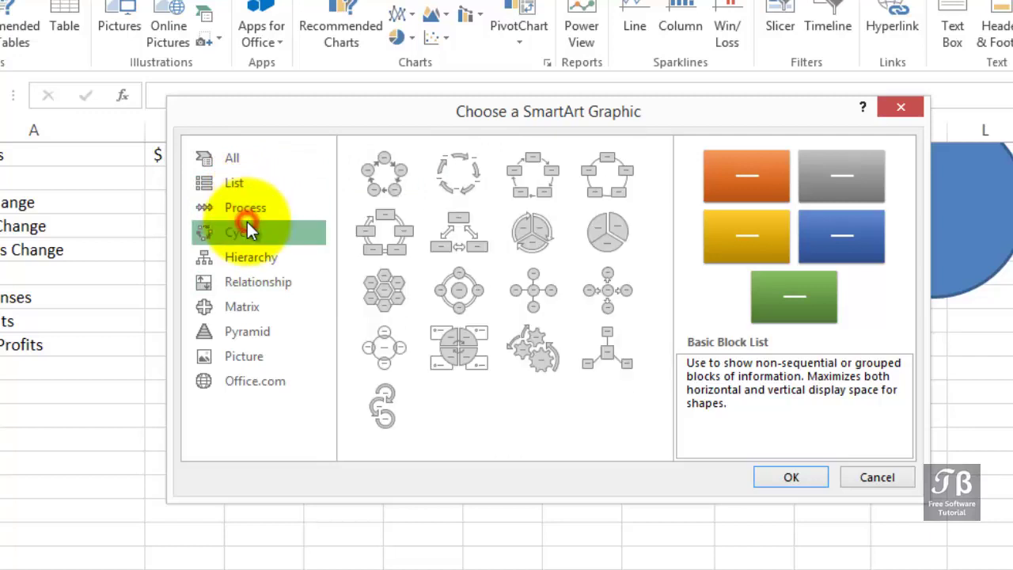
pyautogui.click(247, 264)
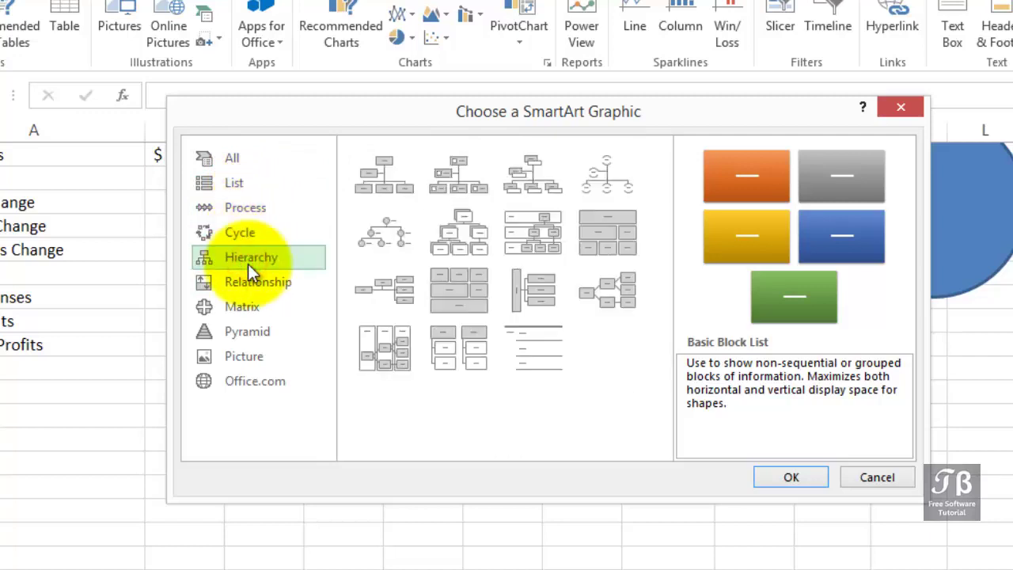
pyautogui.click(383, 165)
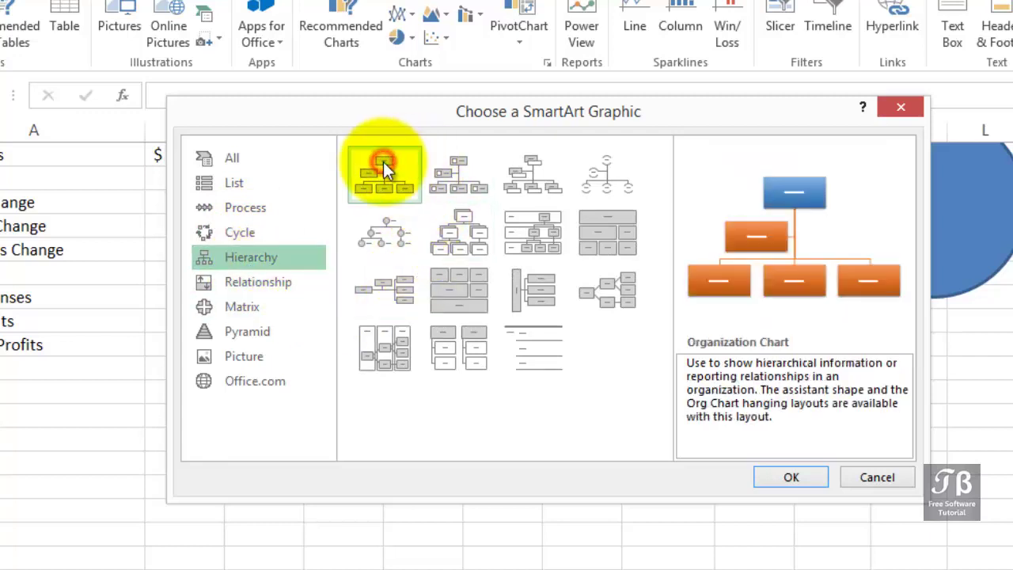
pyautogui.click(773, 476)
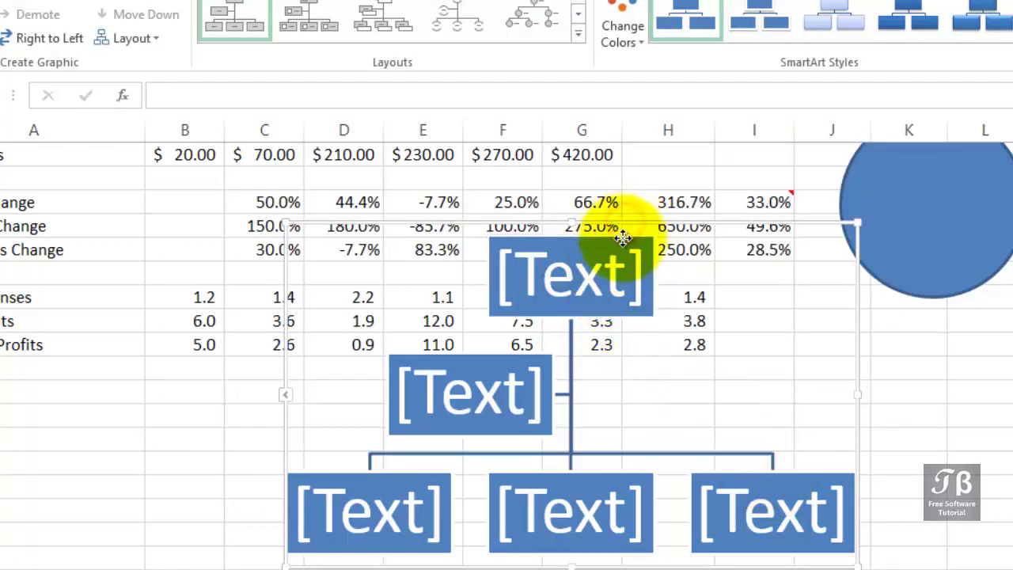
# Step: Move the organization chart below the table so it starts at about row 17, and enter CEO in its top box
pyautogui.moveTo(621, 233); pyautogui.dragTo(502, 388)
pyautogui.scroll(-2, 499, 400)
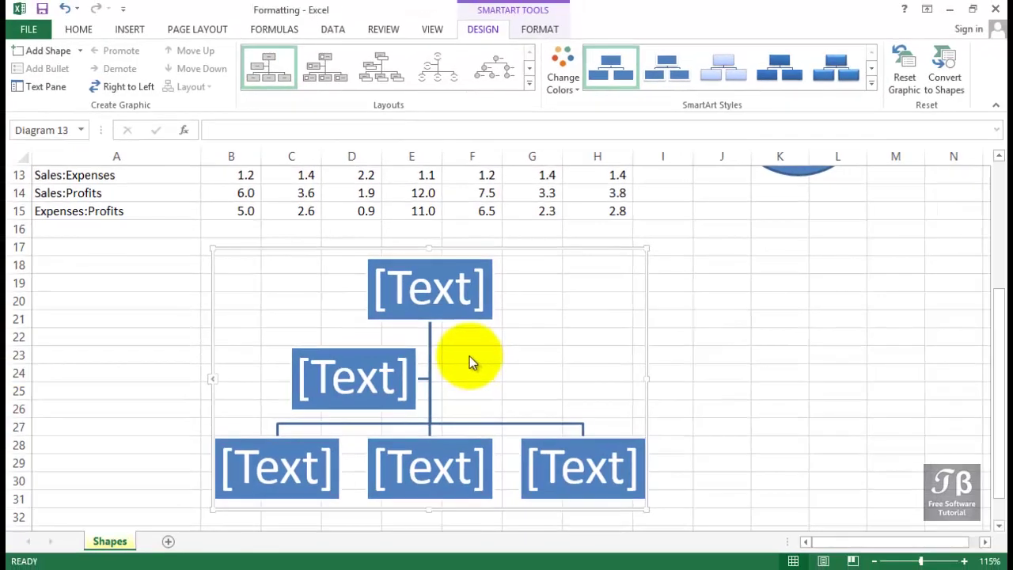
pyautogui.click(439, 285)
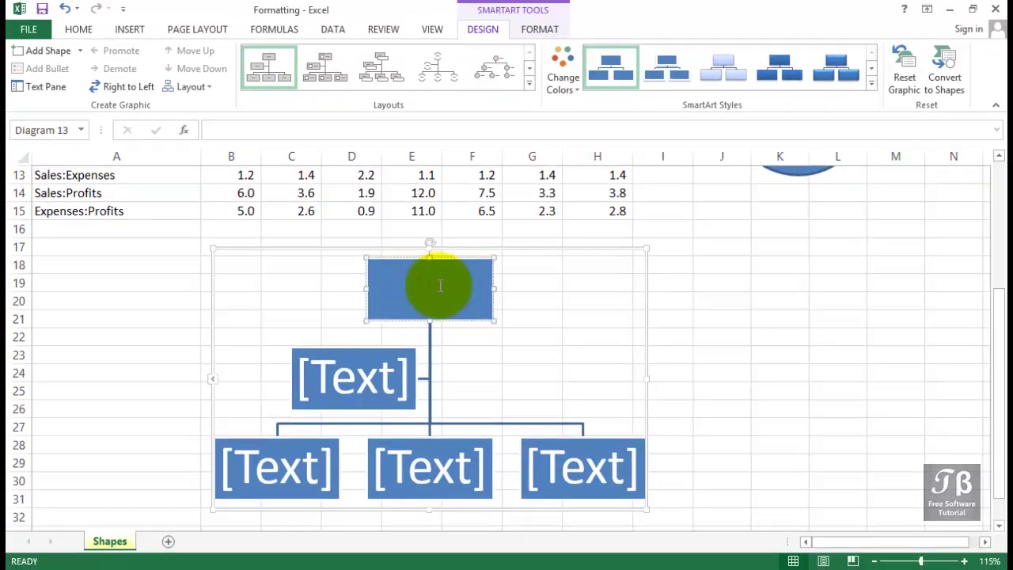
pyautogui.write('CEO')
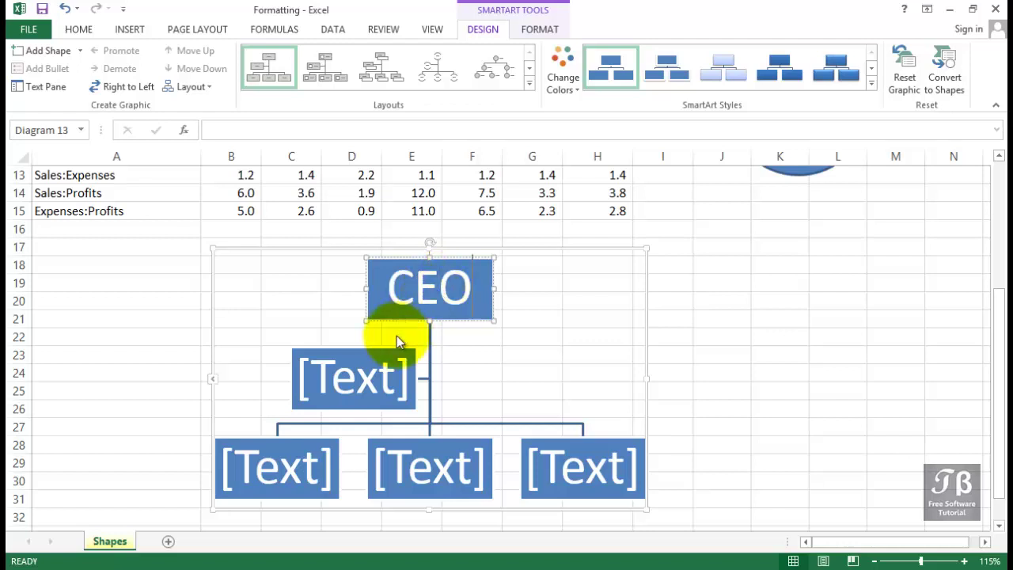
# Step: Enter General Counsel in the assistant box and Marketing Mgr in the rightmost box of the chart's lowest row
pyautogui.click(363, 366)
pyautogui.write('Ge')
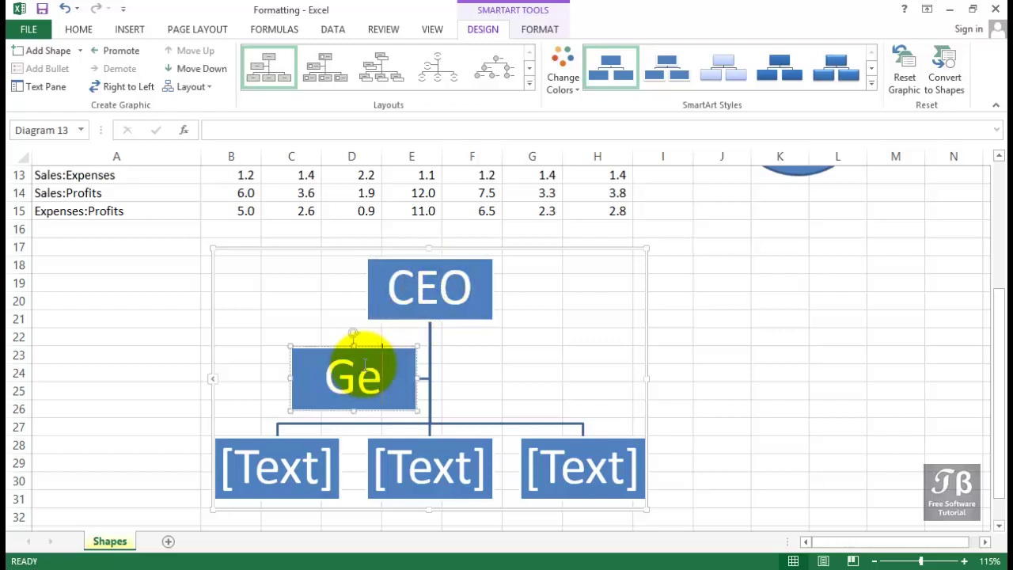
pyautogui.write('neral Coun')
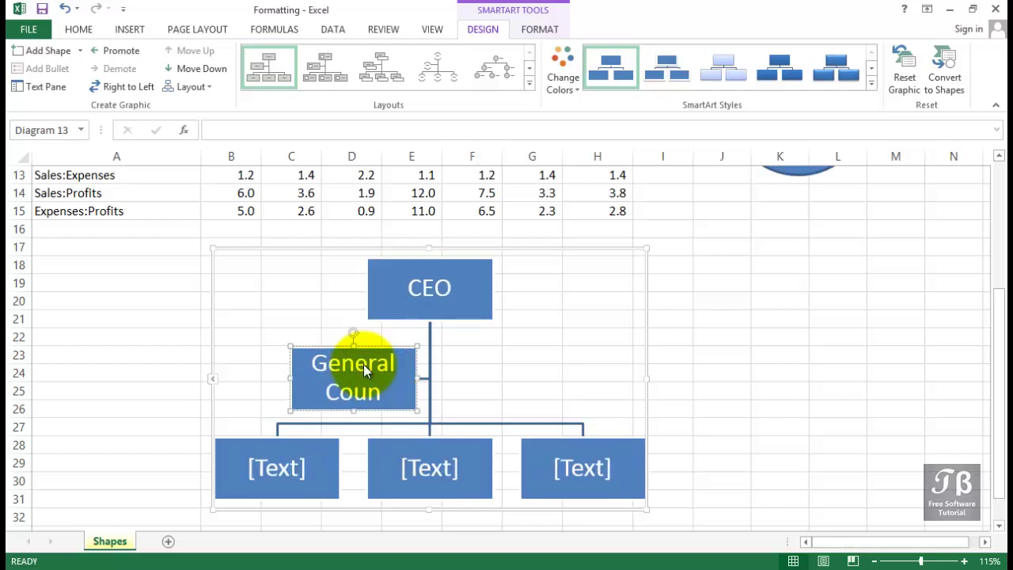
pyautogui.write('sel')
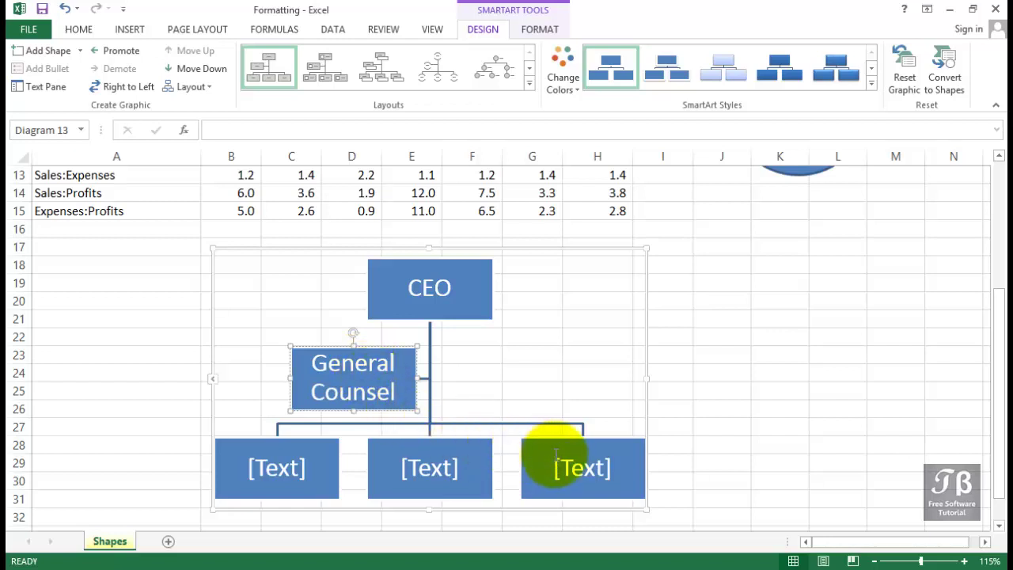
pyautogui.click(563, 463)
pyautogui.write('Marke')
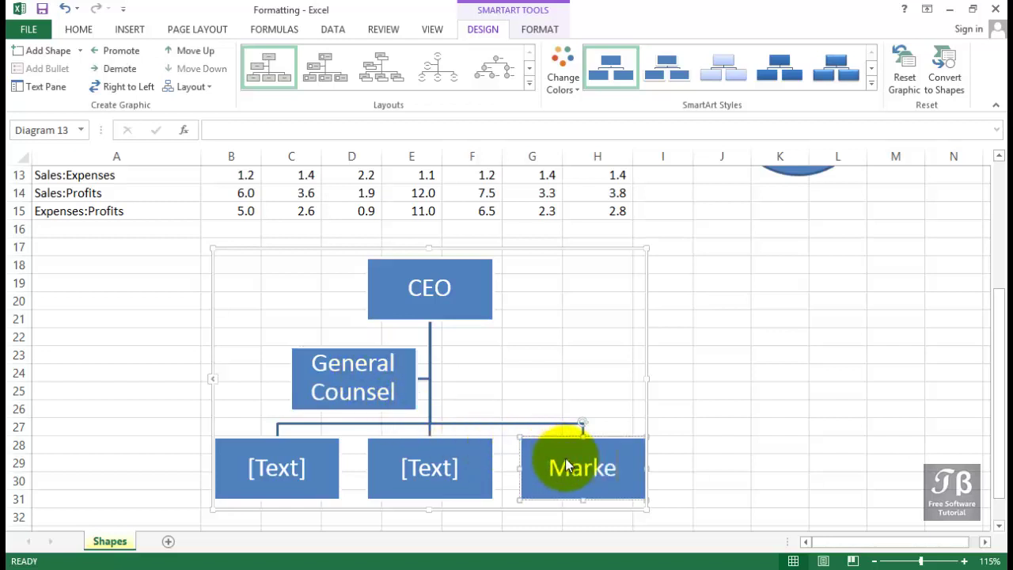
pyautogui.write('ting Mgr')
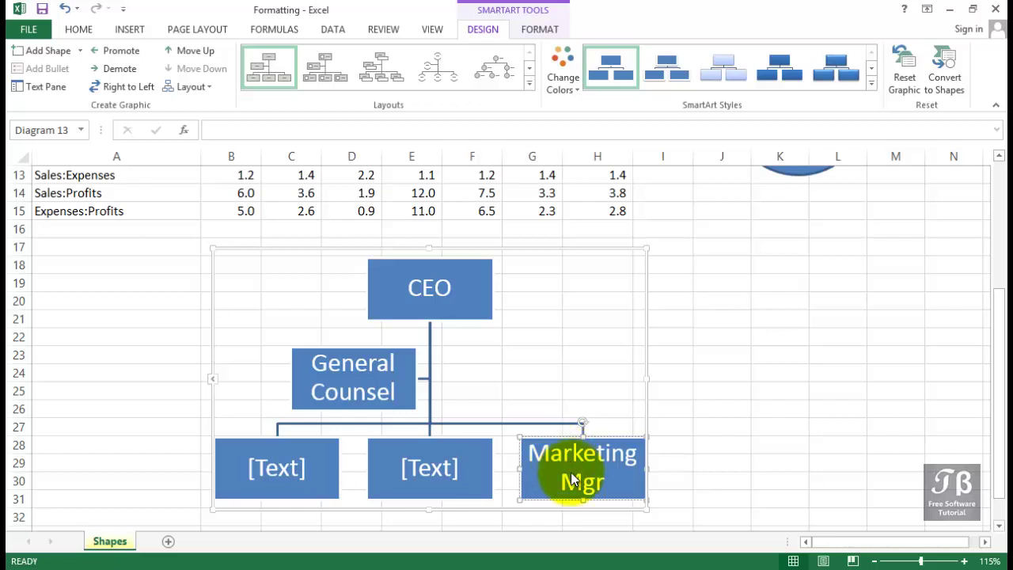
# Step: Add one blank shape after the Marketing Mgr box and another one below it in the organization chart
pyautogui.rightClick(578, 479)
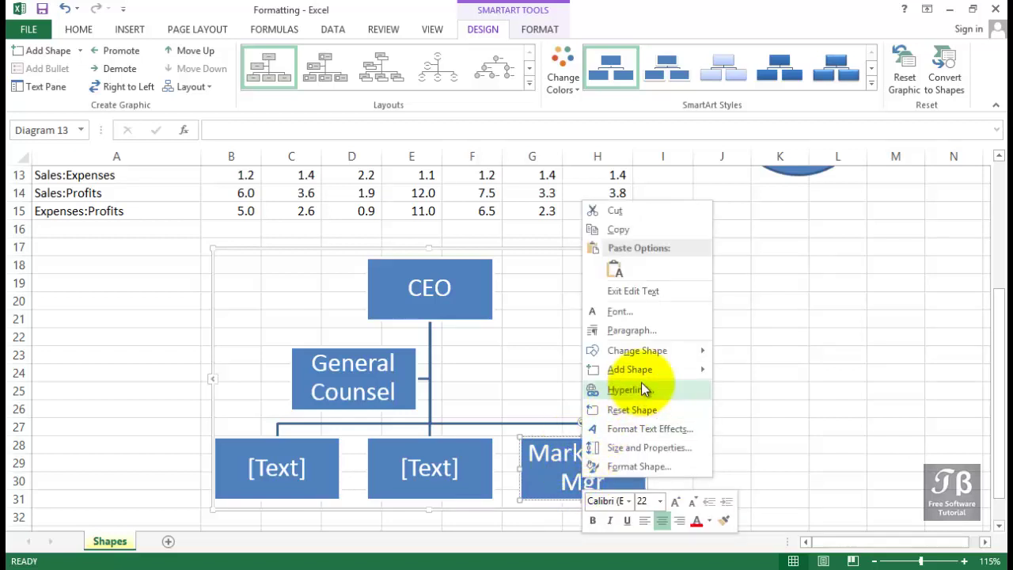
pyautogui.moveTo(647, 371)
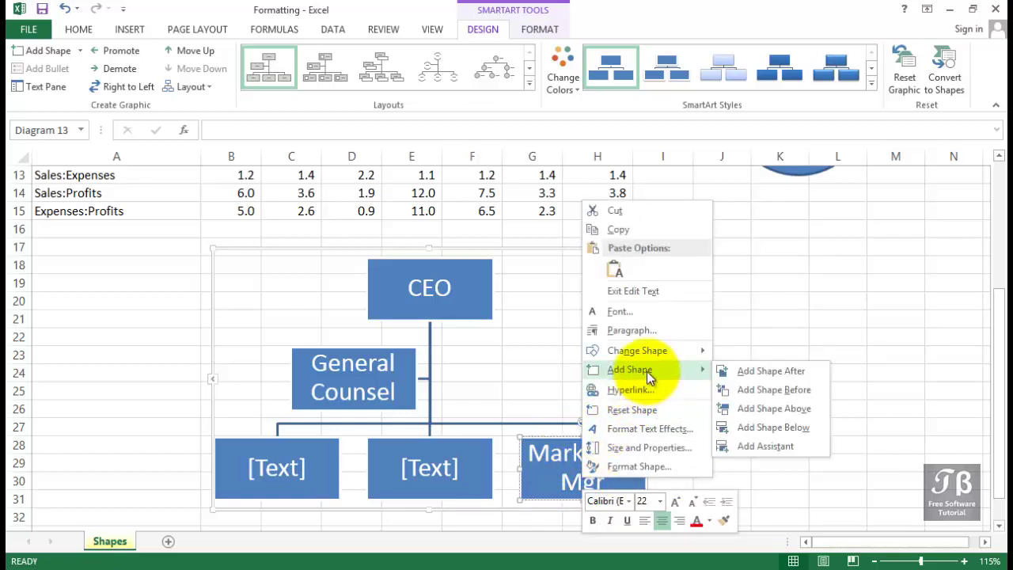
pyautogui.click(735, 372)
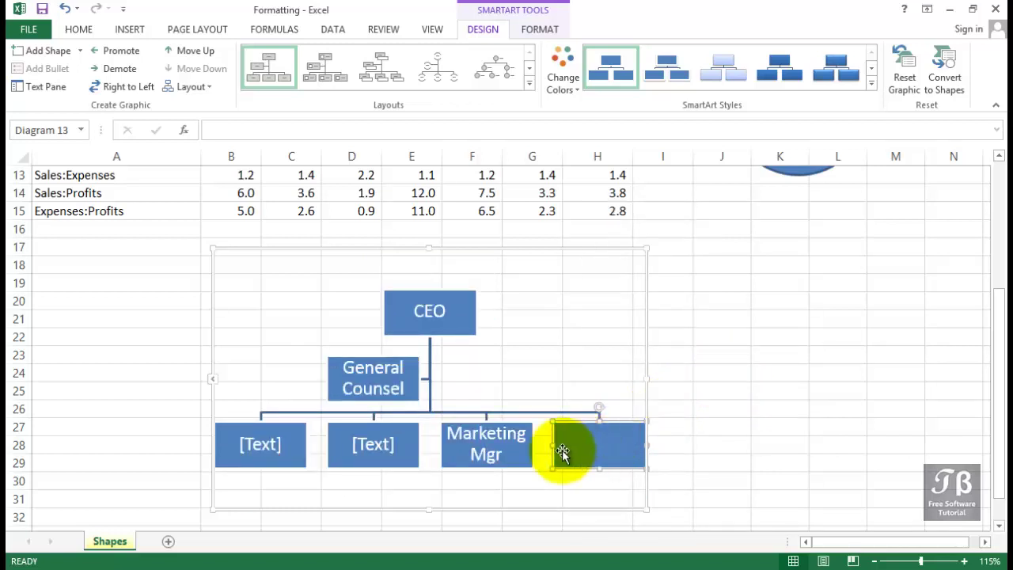
pyautogui.rightClick(505, 450)
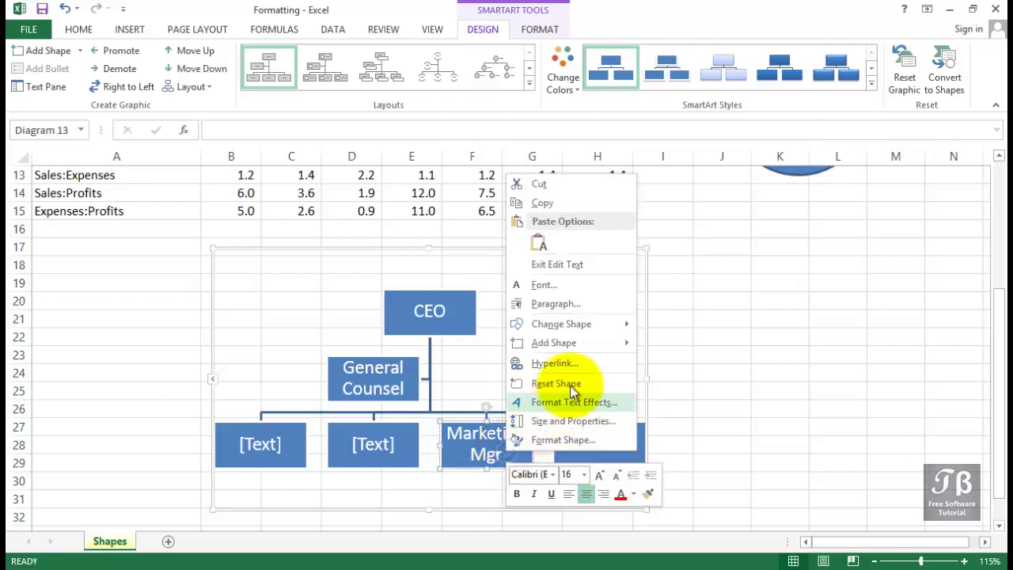
pyautogui.moveTo(590, 346)
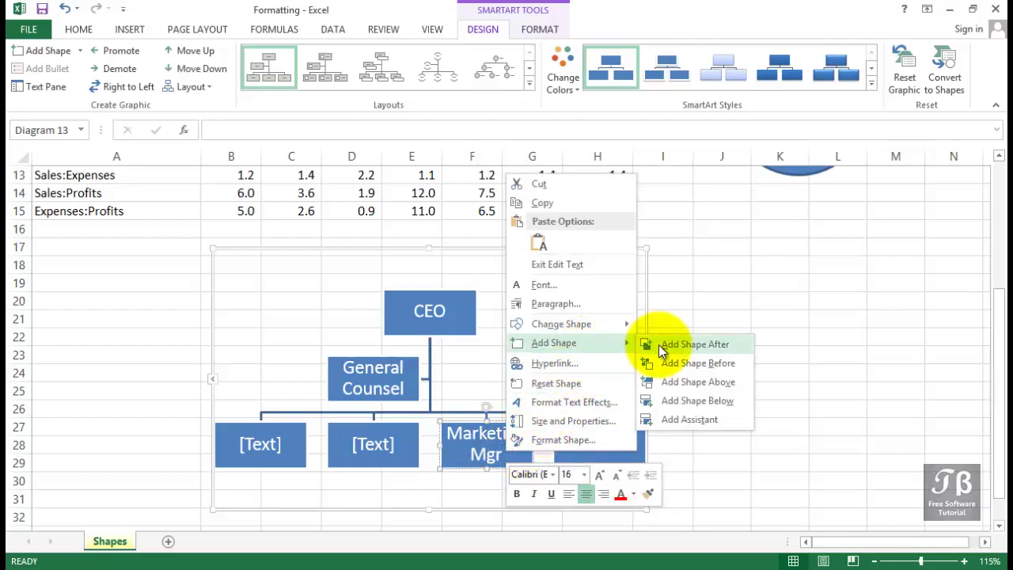
pyautogui.click(683, 400)
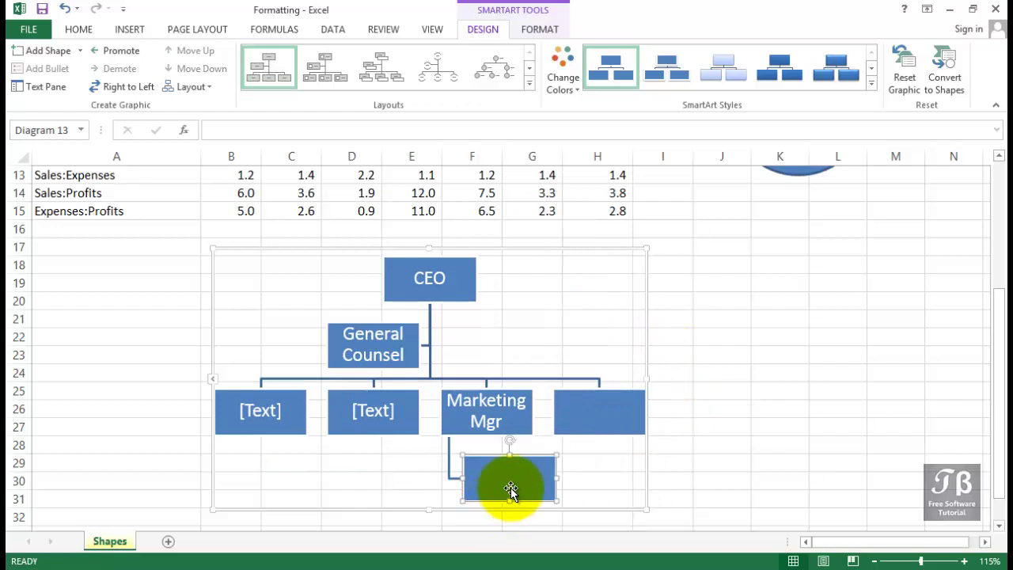
pyautogui.scroll(4, 574, 367)
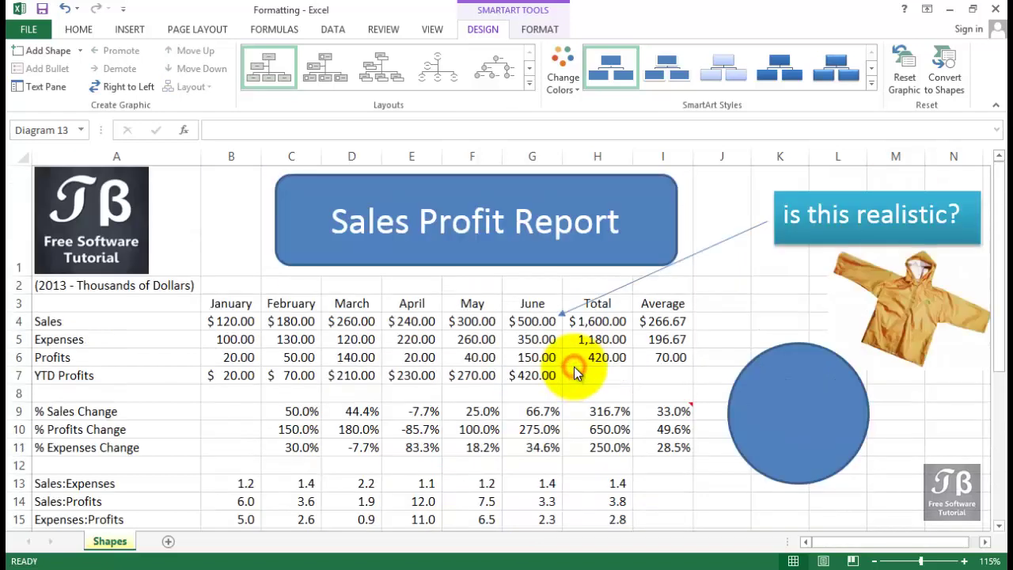